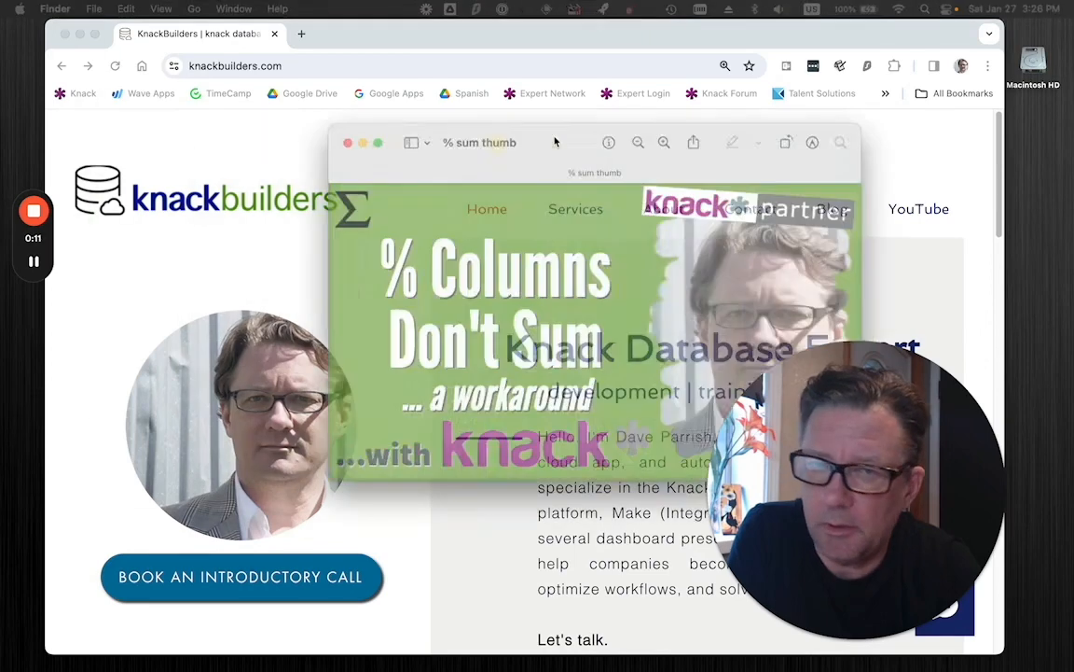
{"action": "left_click_drag", "start_coordinate": [554, 140], "coordinate": [451, 128]}
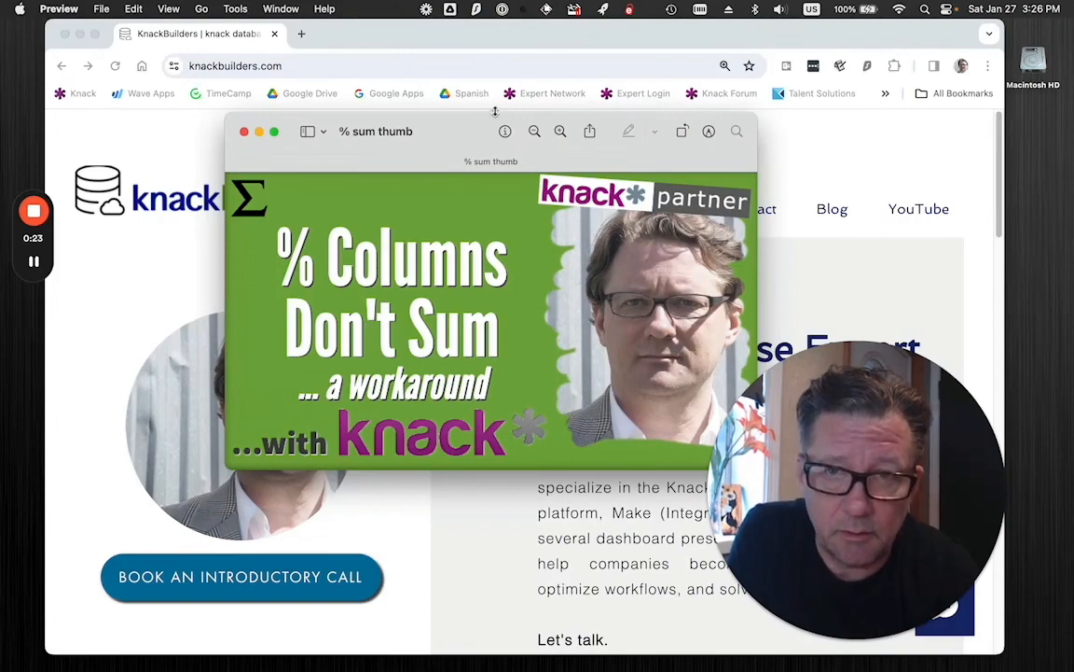
{"action": "left_click_drag", "start_coordinate": [493, 119], "coordinate": [673, 47]}
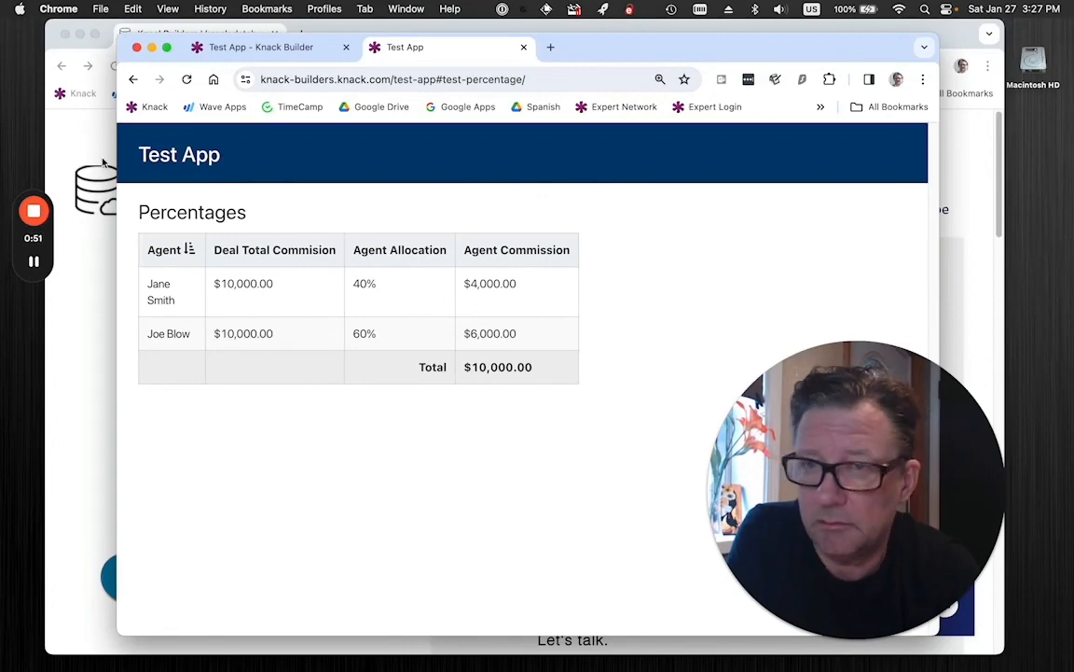
{"action": "mouse_move", "coordinate": [51, 215]}
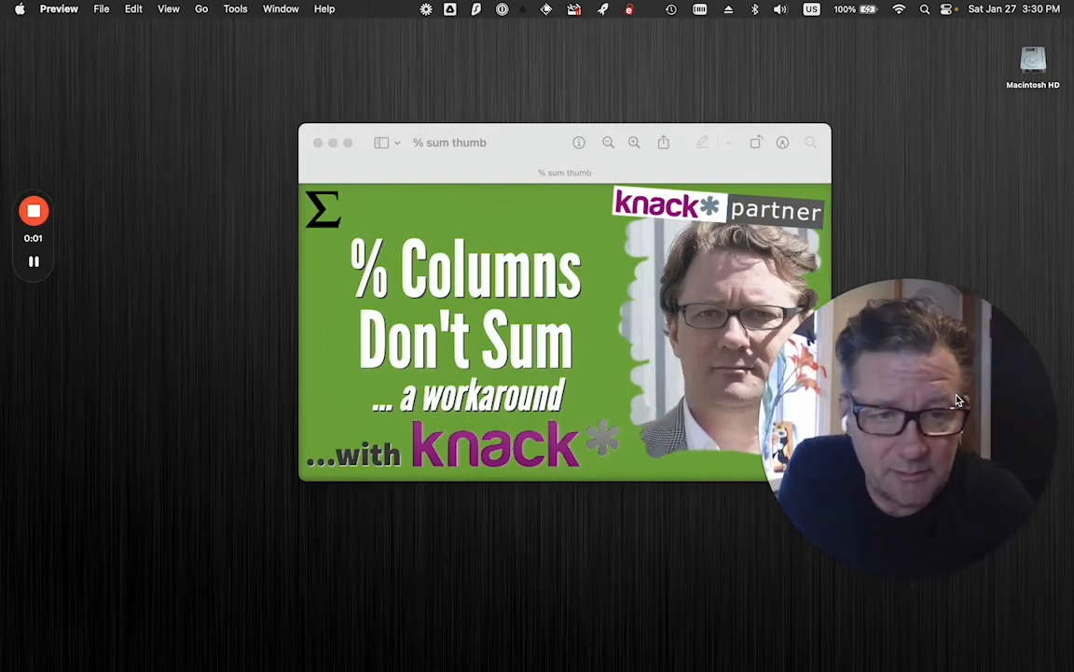
Close the thumbnail image and switch to the Knack Builder in Chrome, showing the Percentage table's fields.
{"action": "left_click", "coordinate": [318, 143]}
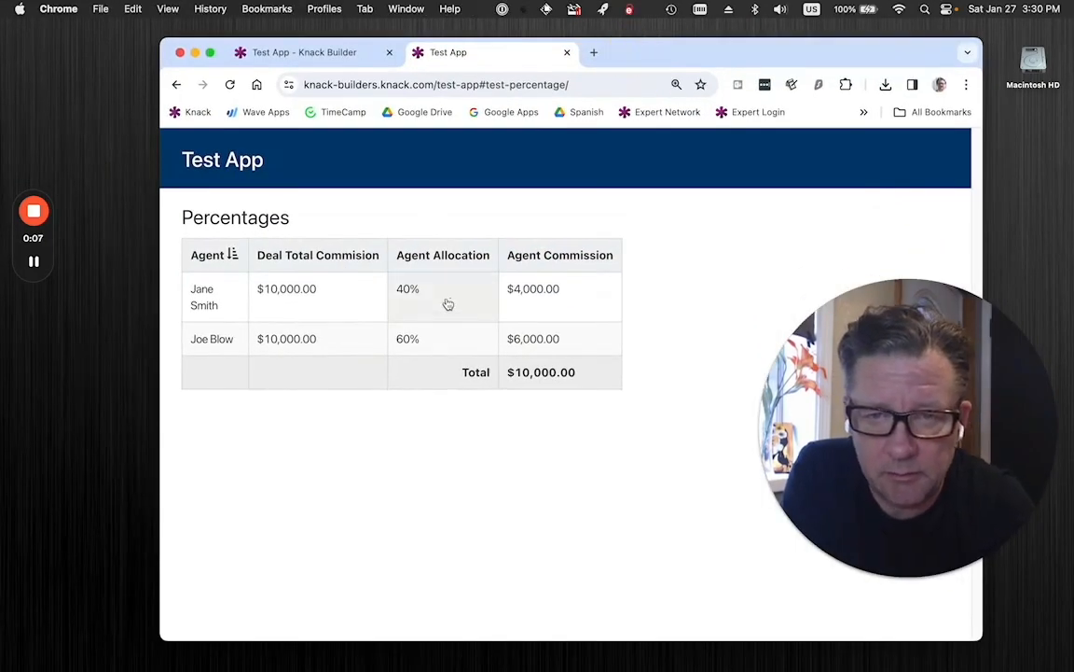
{"action": "left_click", "coordinate": [306, 52]}
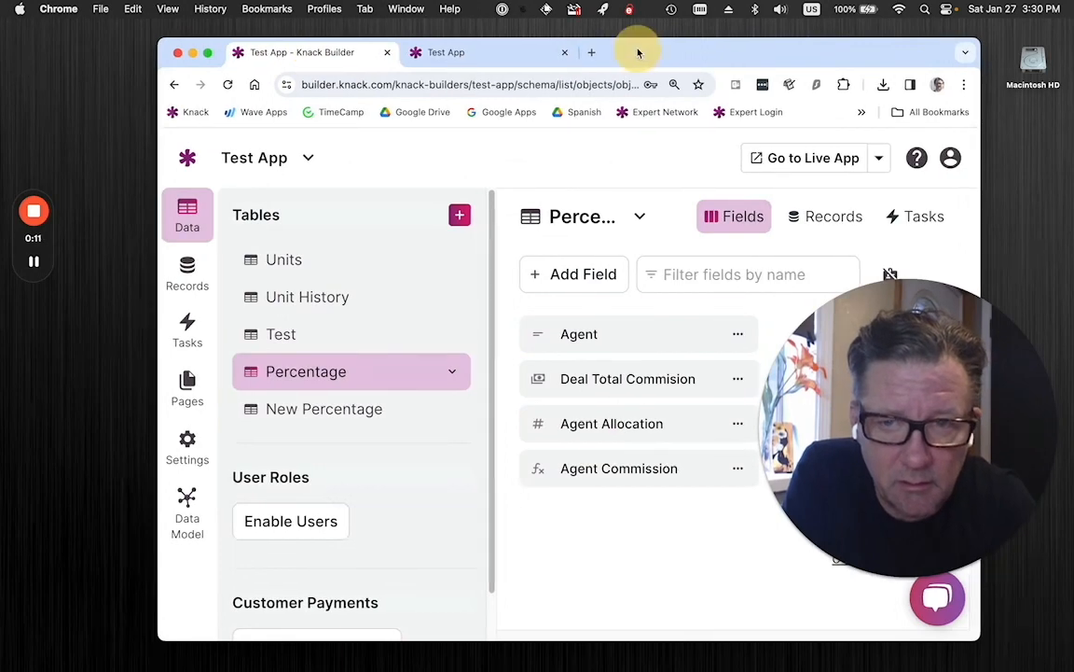
{"action": "left_click_drag", "start_coordinate": [639, 50], "coordinate": [555, 32]}
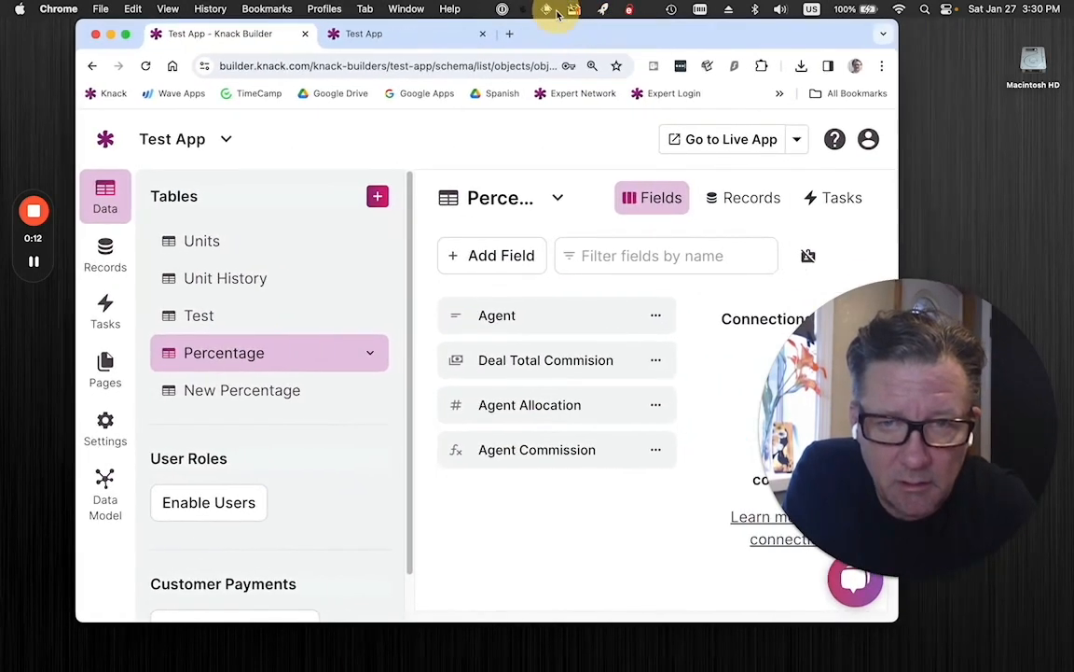
Check the Number Format options of the Percentage table's Agent Allocation field, keep % (0.5 = 50%), and leave the field editor.
{"action": "left_click", "coordinate": [512, 413]}
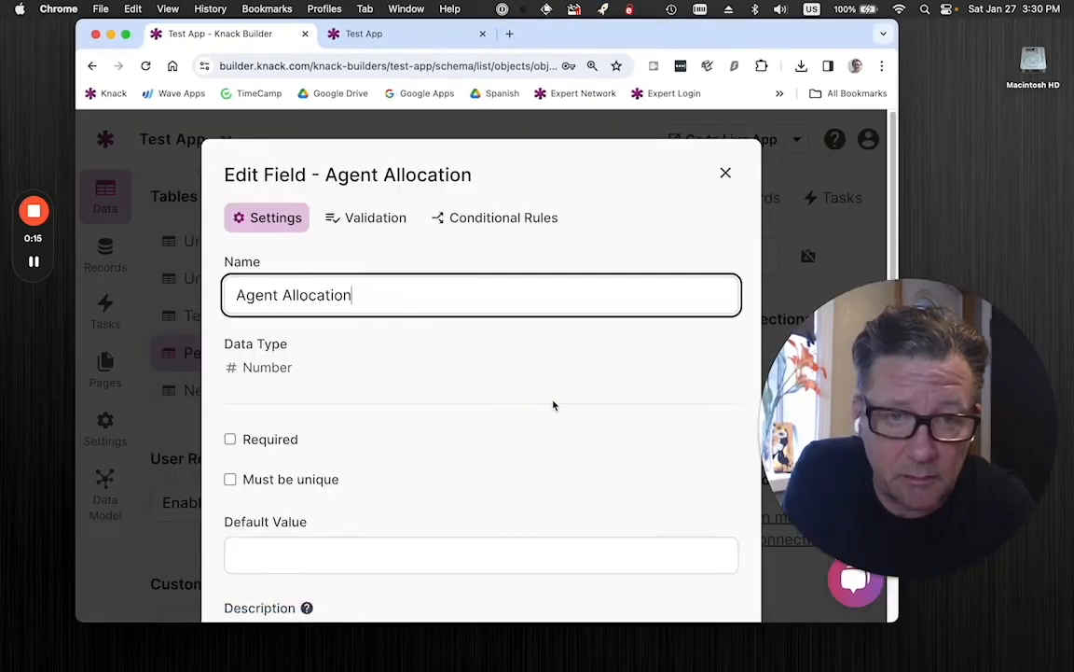
{"action": "scroll", "coordinate": [554, 404], "scroll_direction": "down", "scroll_amount": 10}
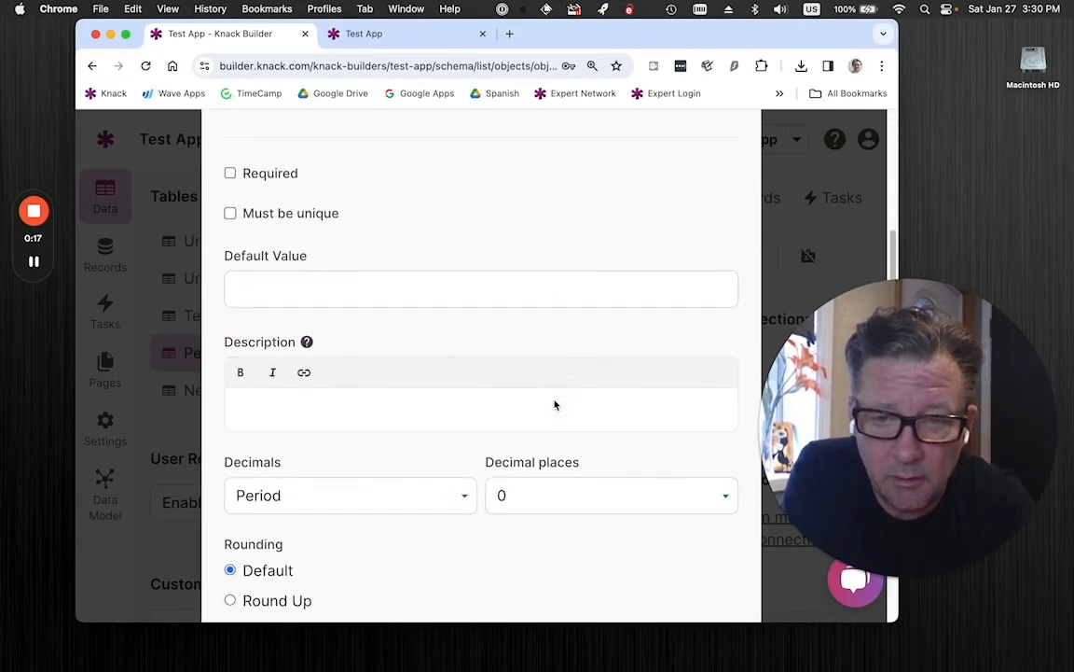
{"action": "scroll", "coordinate": [554, 404], "scroll_direction": "down", "scroll_amount": 5}
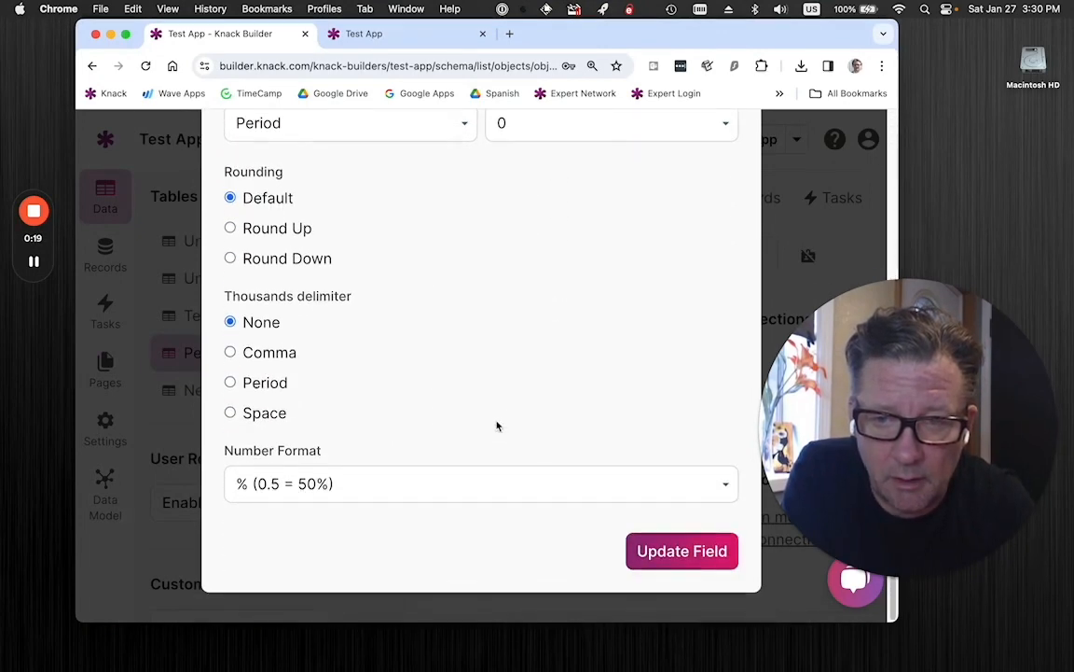
{"action": "left_click", "coordinate": [382, 482]}
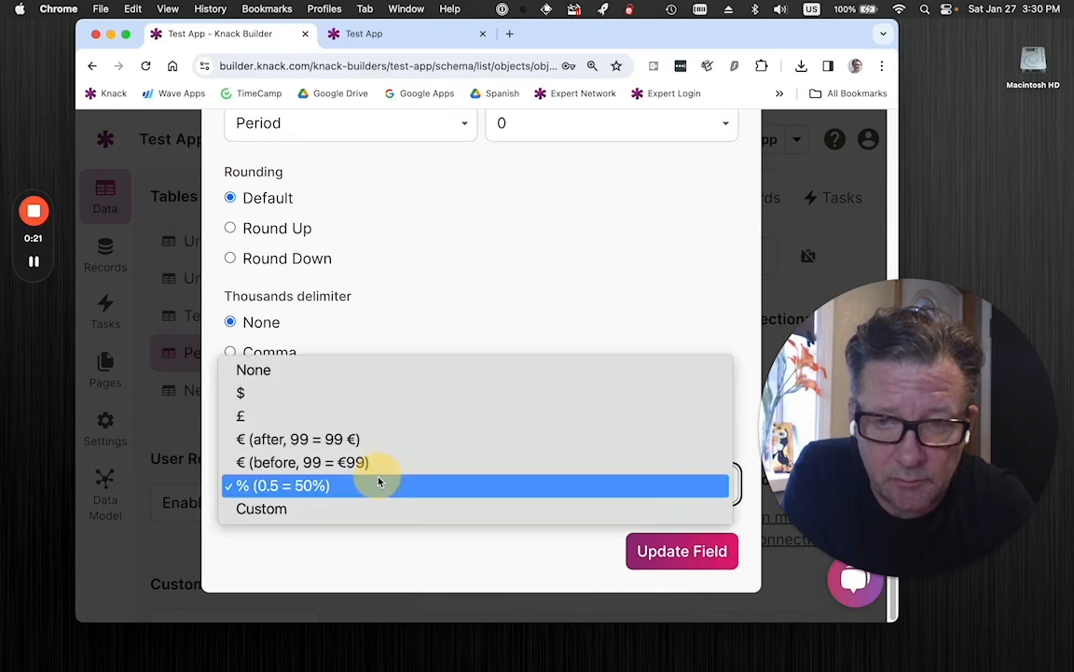
{"action": "left_click", "coordinate": [378, 487]}
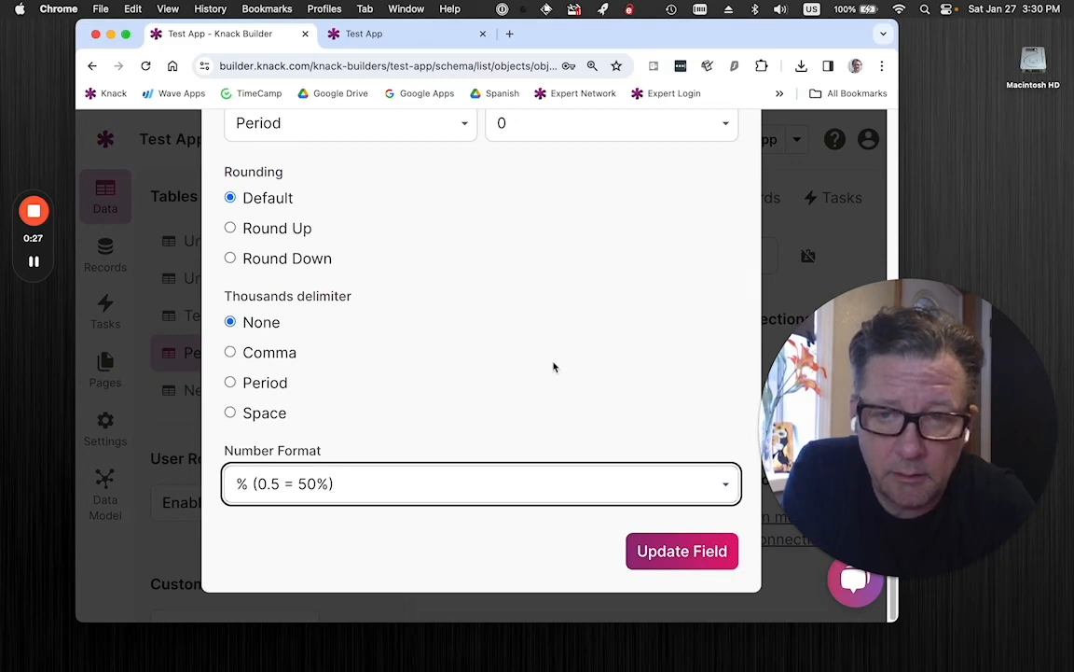
{"action": "scroll", "coordinate": [554, 366], "scroll_direction": "up", "scroll_amount": 10}
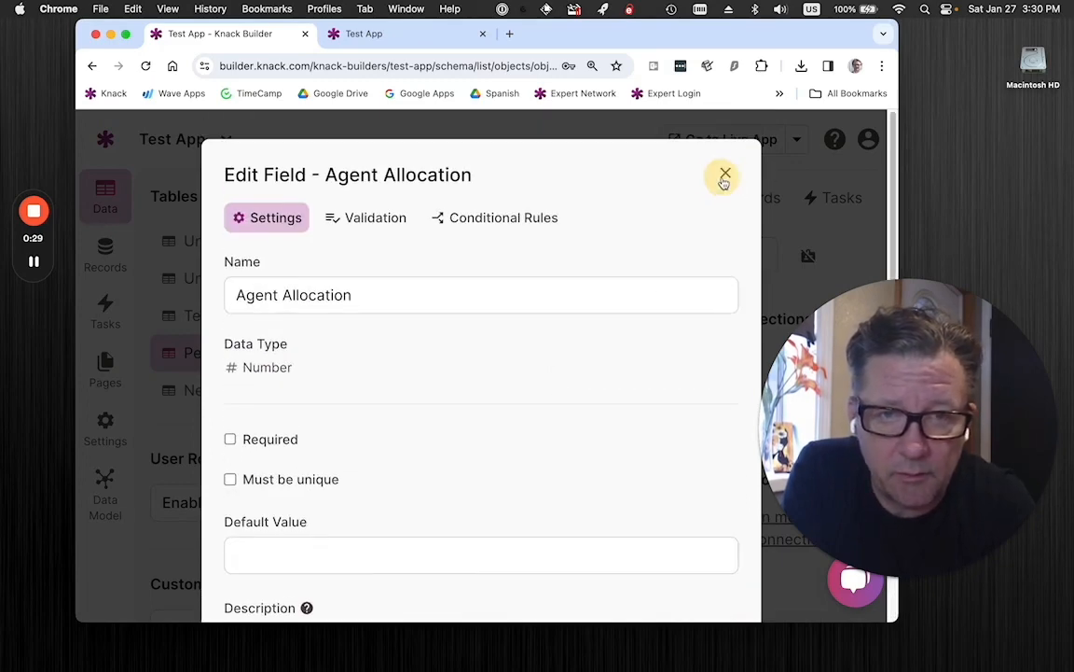
{"action": "left_click", "coordinate": [724, 174]}
Open the Agent Allocation column's properties in the Percentages grid on the Test Percentage page.
{"action": "left_click", "coordinate": [104, 369]}
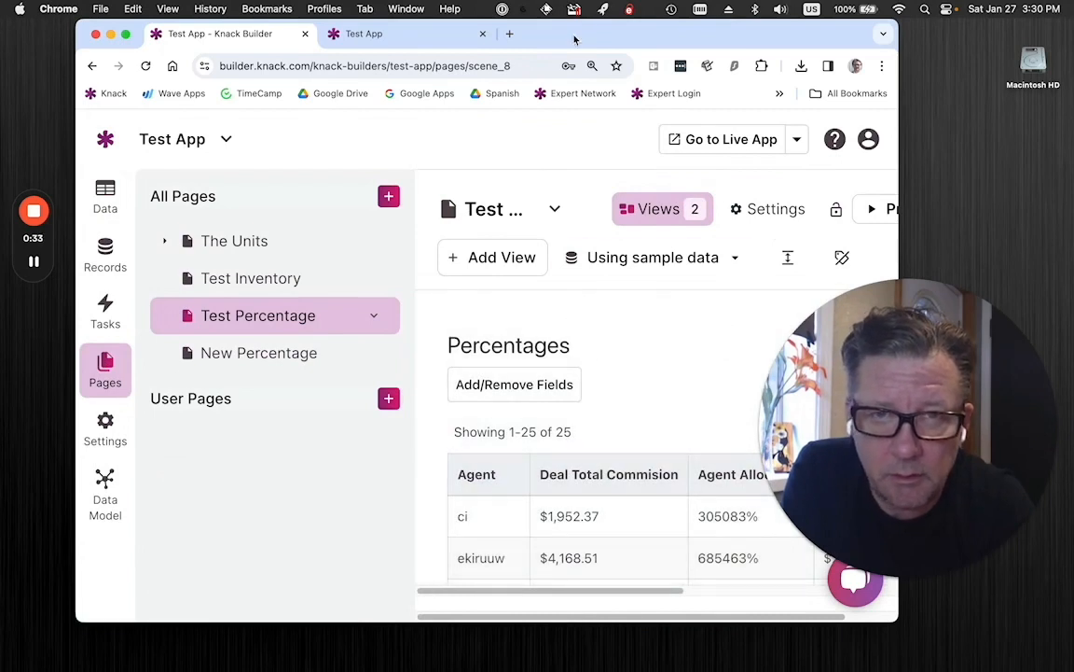
{"action": "left_click_drag", "start_coordinate": [576, 41], "coordinate": [535, 37]}
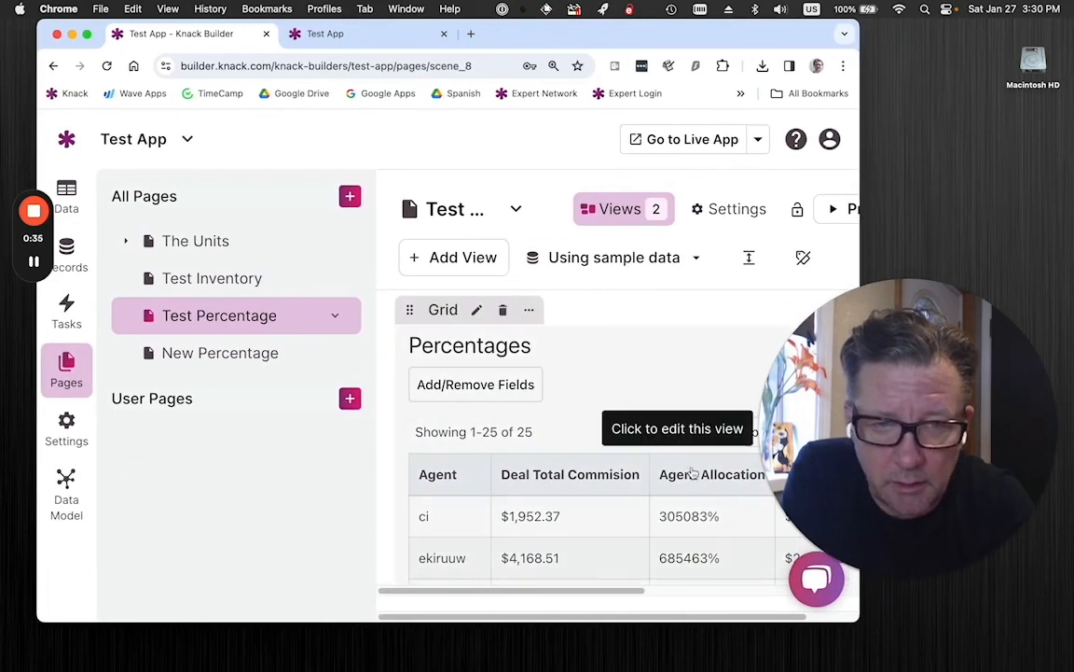
{"action": "left_click_drag", "start_coordinate": [850, 359], "coordinate": [850, 213]}
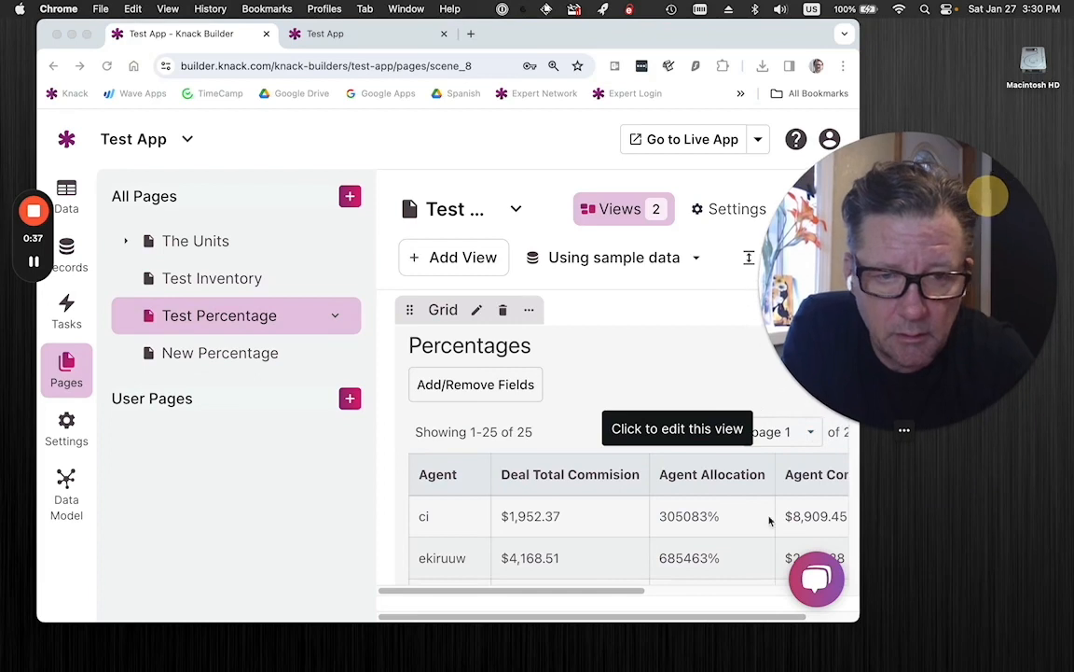
{"action": "left_click", "coordinate": [729, 477]}
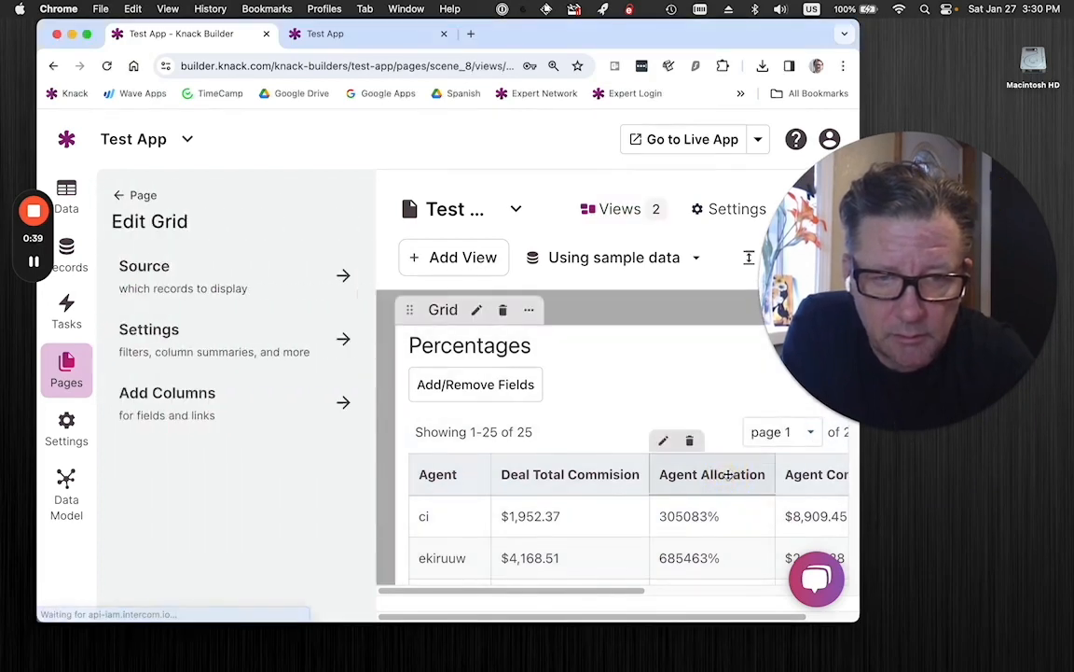
{"action": "left_click", "coordinate": [730, 477]}
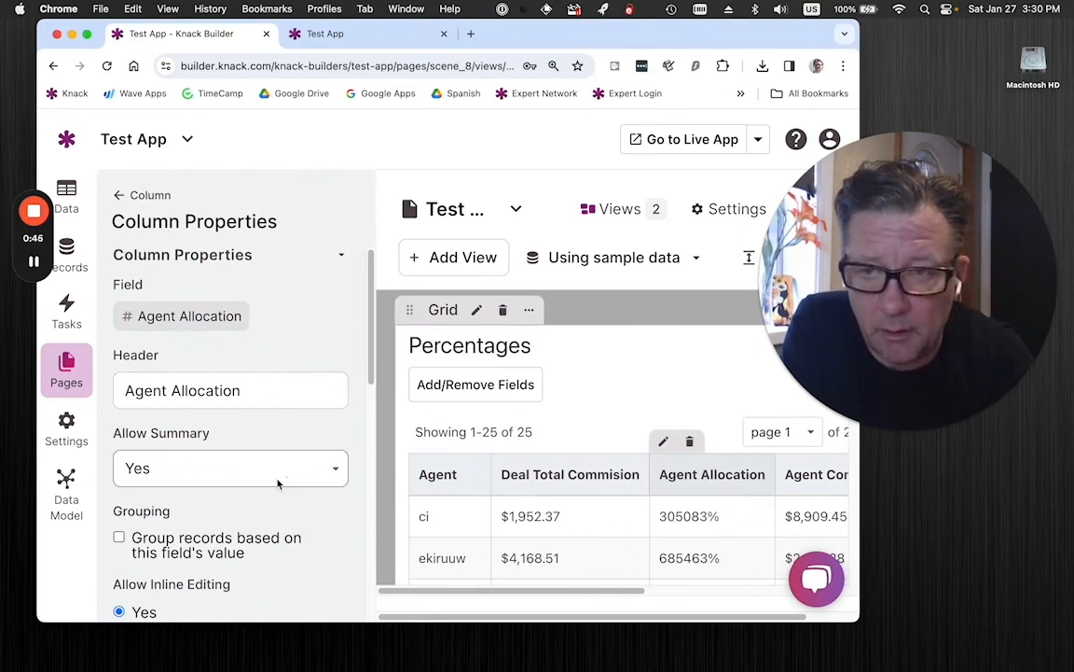
Examine the grid's Total row and the Agent Allocation column's summary and inline editing settings.
{"action": "scroll", "coordinate": [551, 504], "scroll_direction": "down", "scroll_amount": 5}
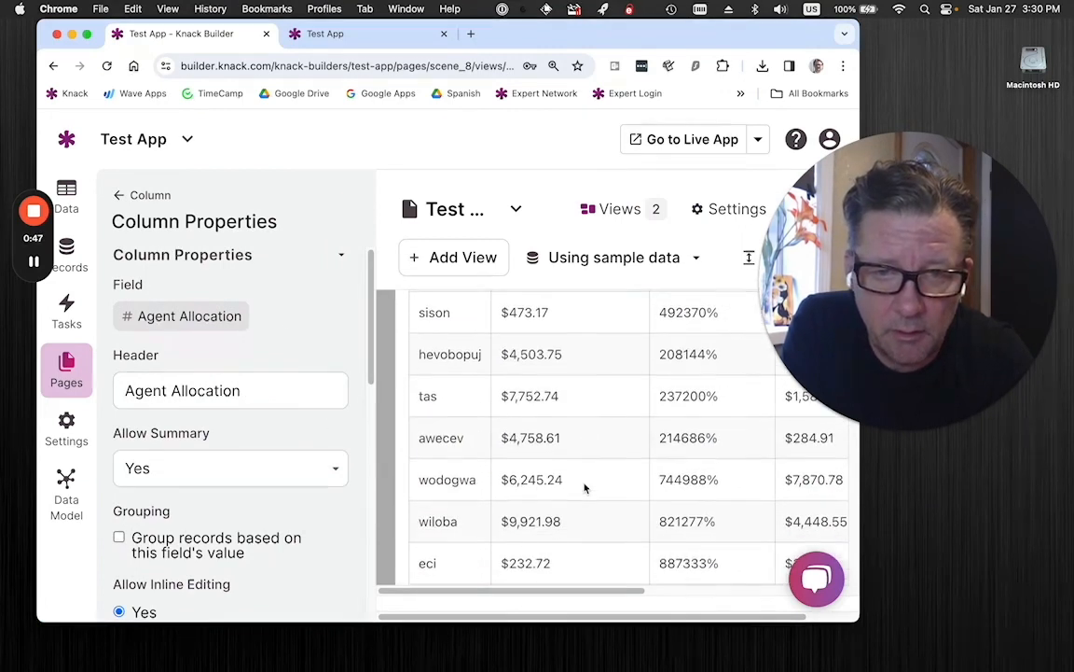
{"action": "scroll", "coordinate": [534, 549], "scroll_direction": "down", "scroll_amount": 5}
{"action": "scroll", "coordinate": [534, 549], "scroll_direction": "down", "scroll_amount": 5}
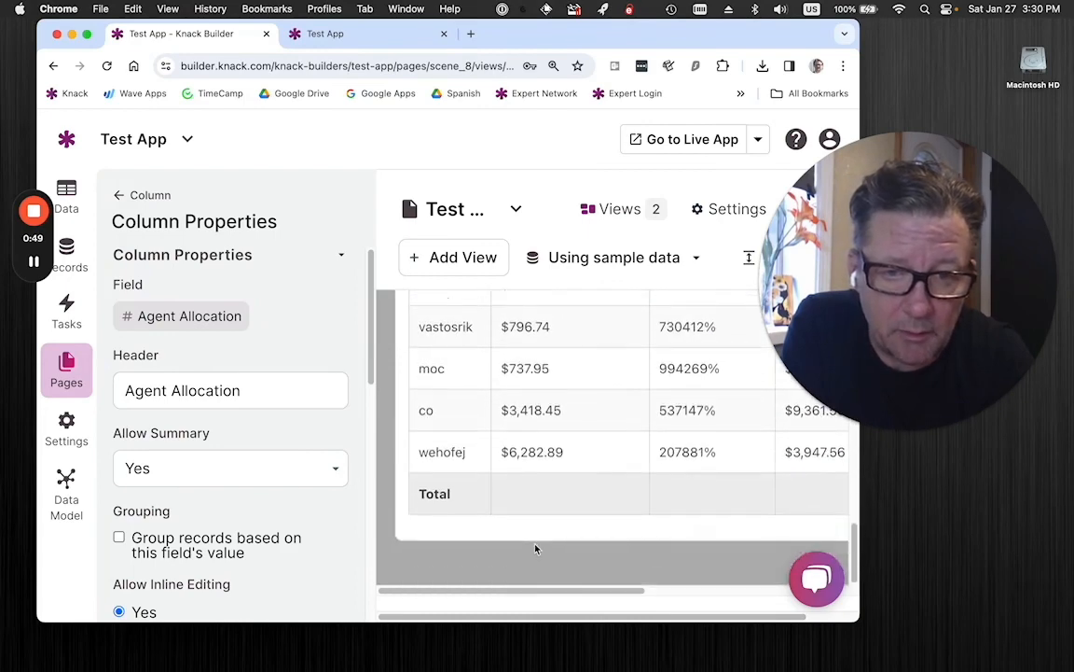
{"action": "scroll", "coordinate": [617, 497], "scroll_direction": "up", "scroll_amount": 15}
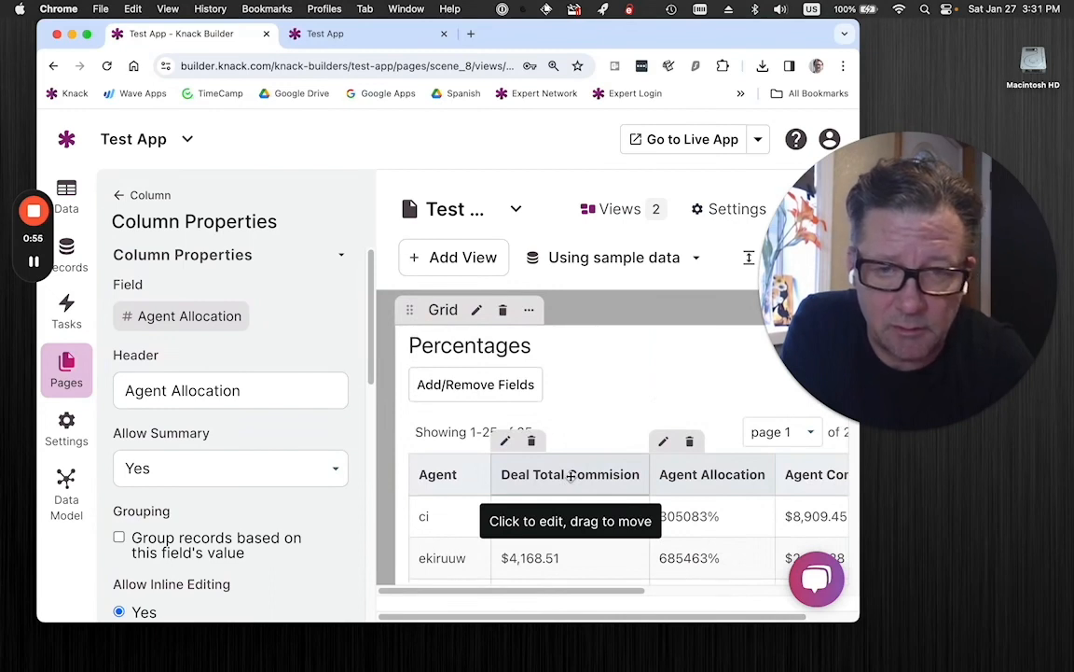
{"action": "scroll", "coordinate": [571, 476], "scroll_direction": "down", "scroll_amount": 2}
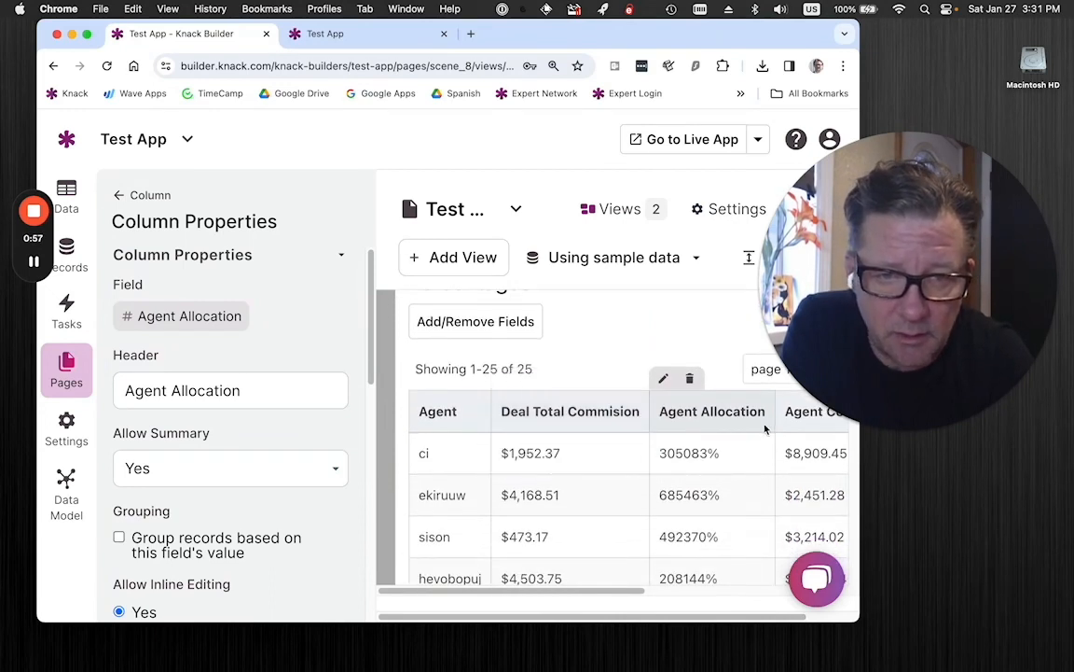
{"action": "scroll", "coordinate": [185, 379], "scroll_direction": "down", "scroll_amount": 5}
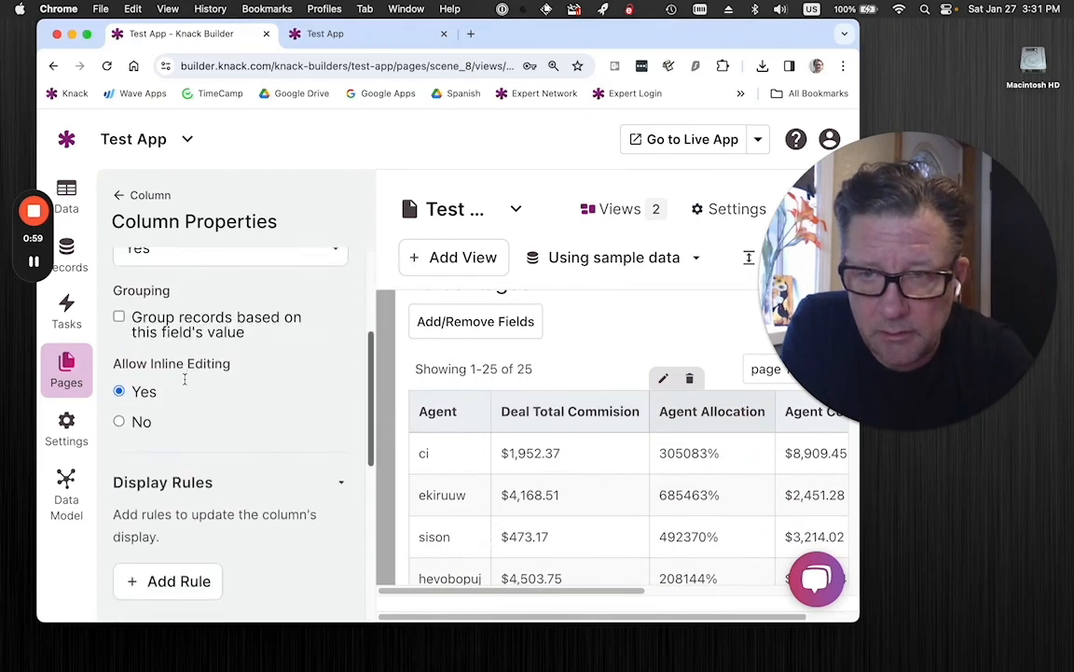
{"action": "scroll", "coordinate": [185, 379], "scroll_direction": "up", "scroll_amount": 2}
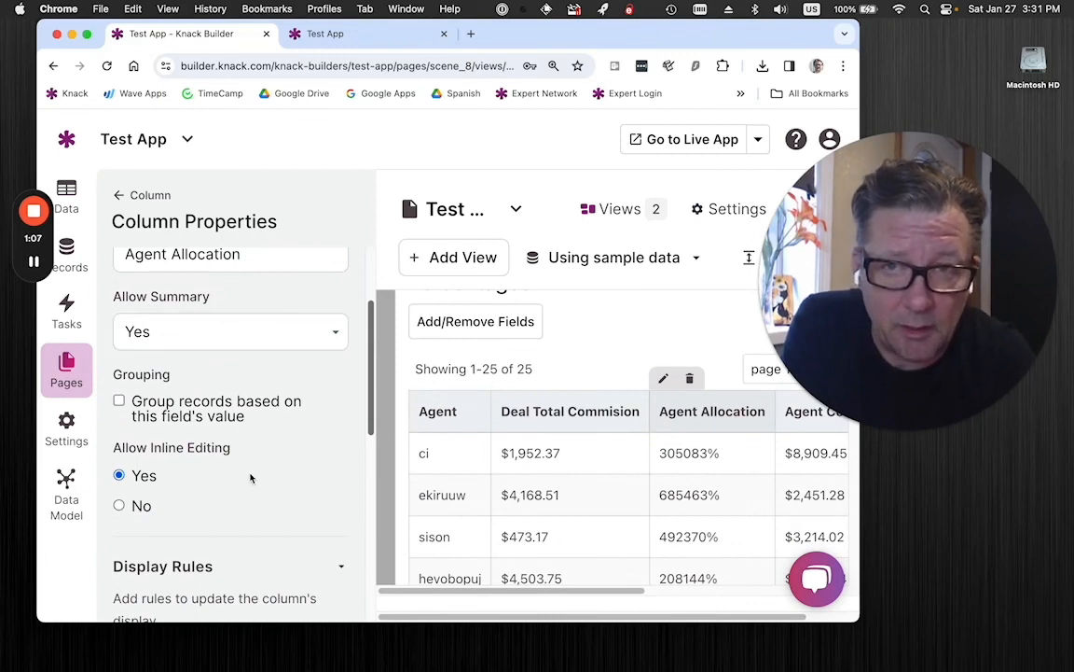
Reload the live Test App page and enlarge it to inspect the Percentages table's totals.
{"action": "left_click", "coordinate": [322, 33]}
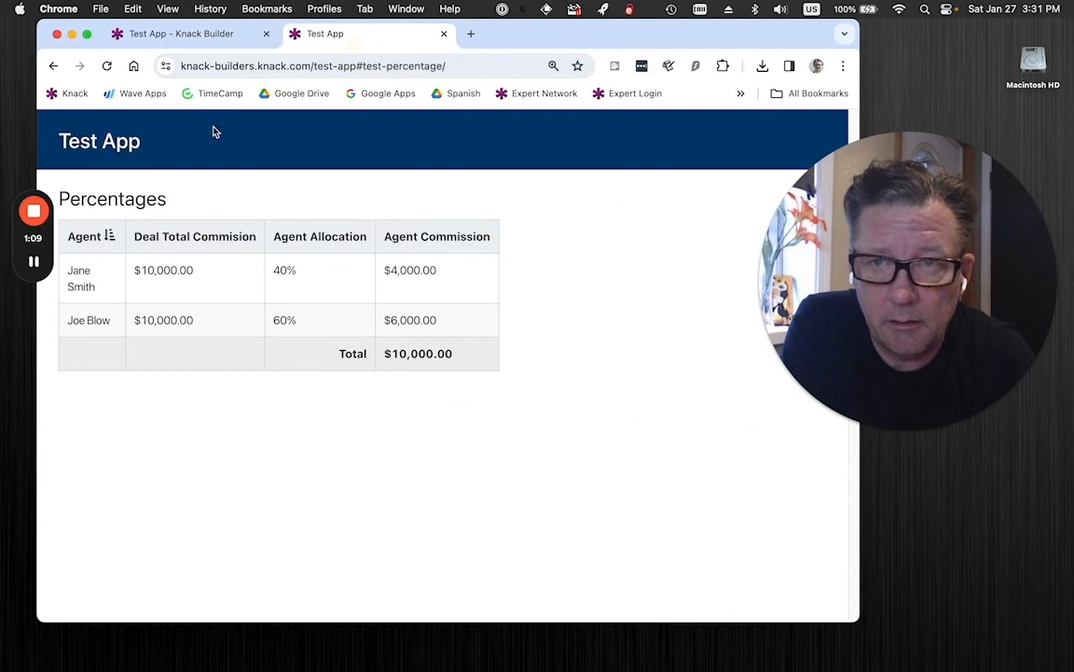
{"action": "left_click", "coordinate": [106, 65]}
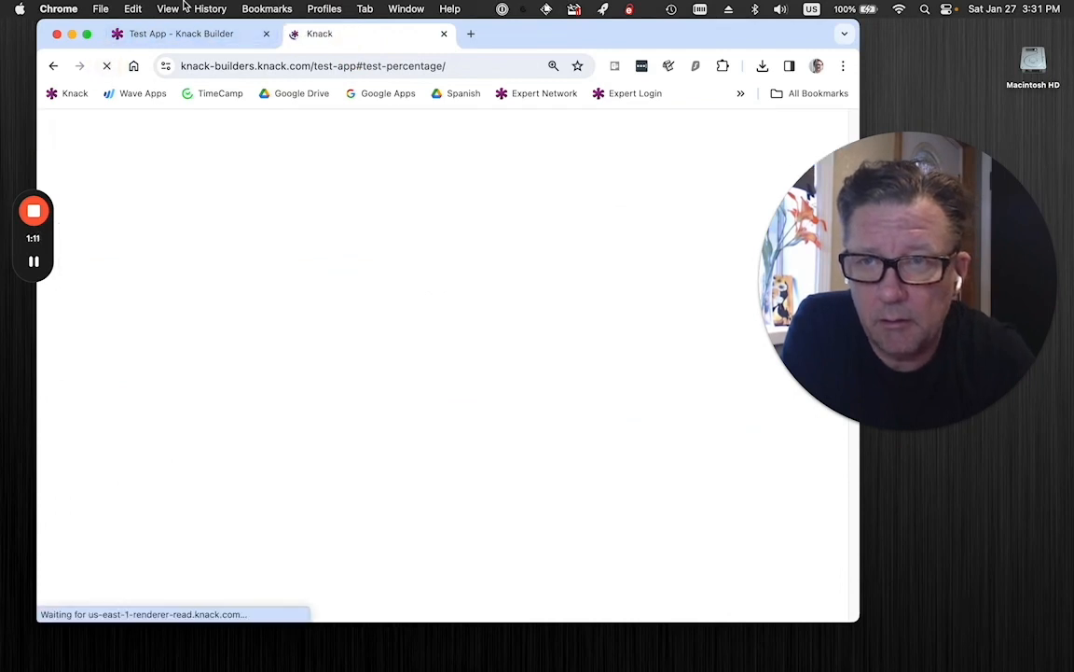
{"action": "left_click", "coordinate": [168, 8]}
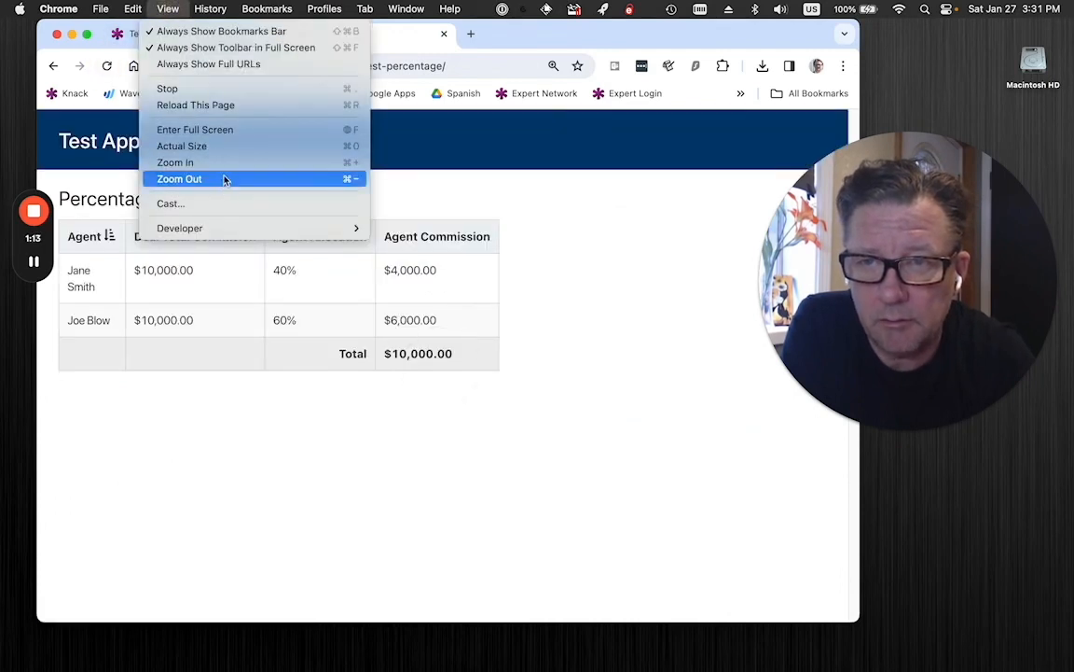
{"action": "left_click", "coordinate": [225, 166]}
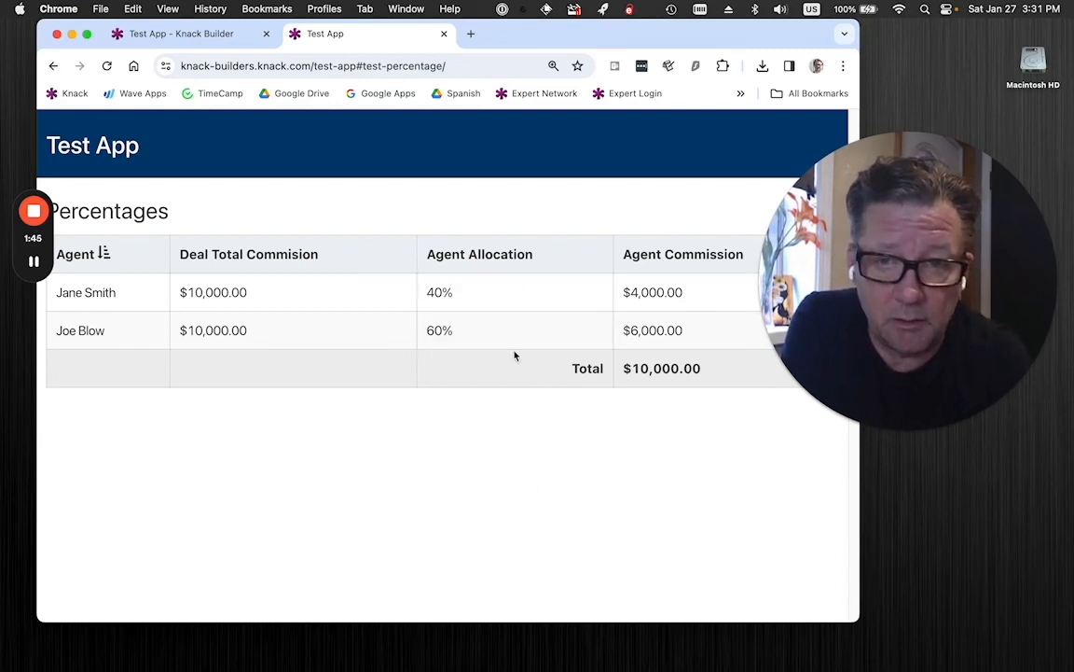
Return to the Knack Builder and open the New Percentage table's field list.
{"action": "left_click", "coordinate": [224, 38]}
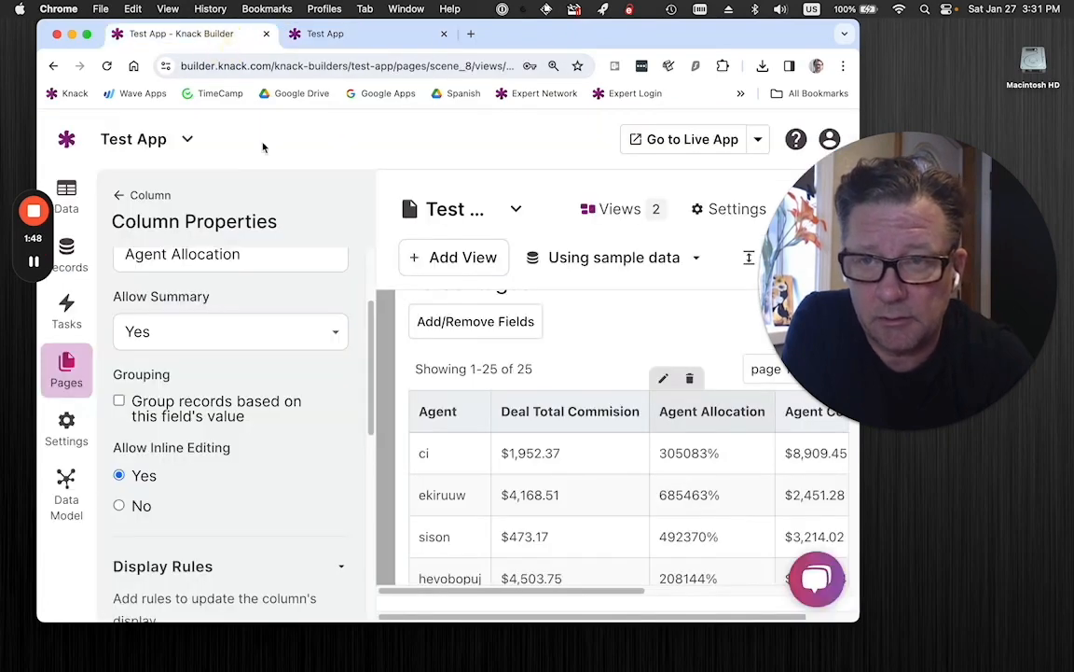
{"action": "left_click", "coordinate": [67, 200]}
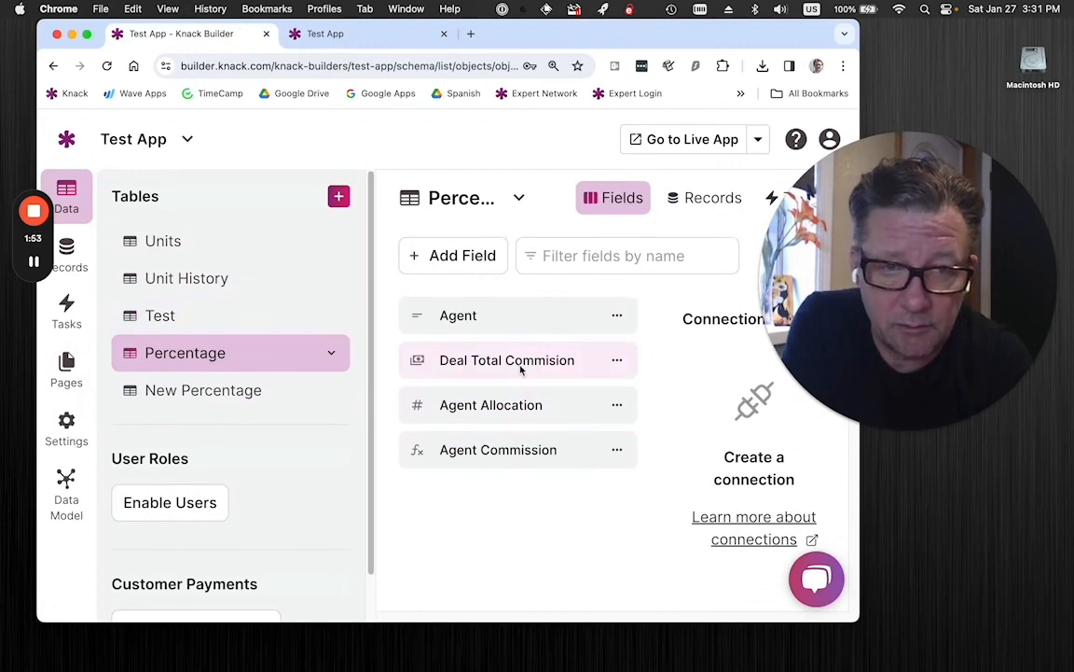
{"action": "left_click", "coordinate": [245, 399]}
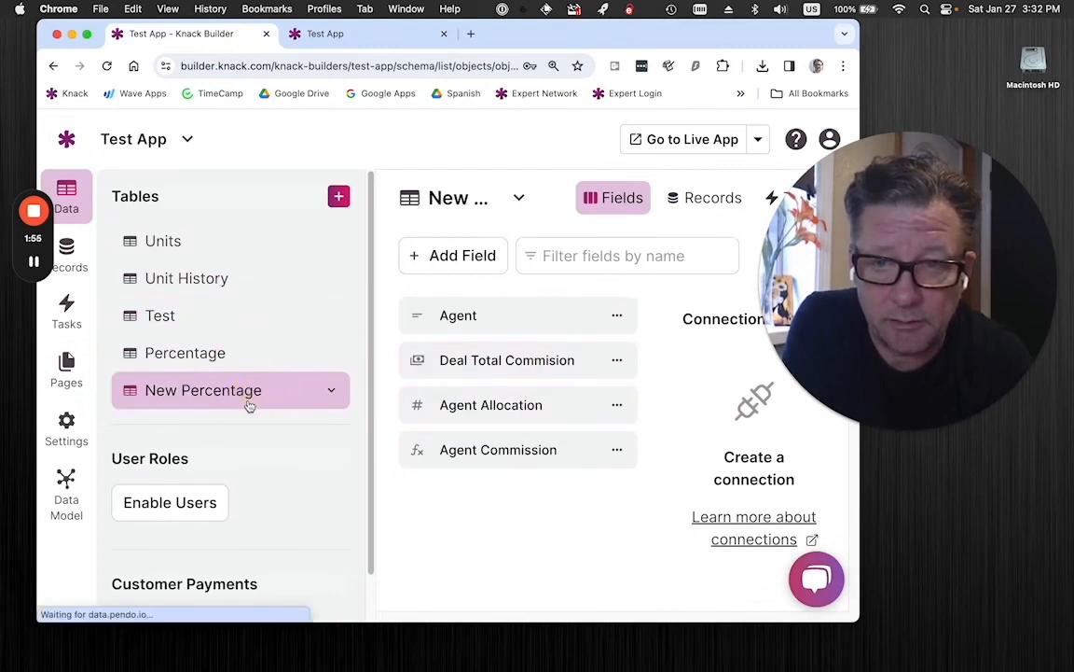
Choose the Custom number format with % after the value for the New Percentage table's Agent Allocation field, and update the field.
{"action": "left_click", "coordinate": [564, 411]}
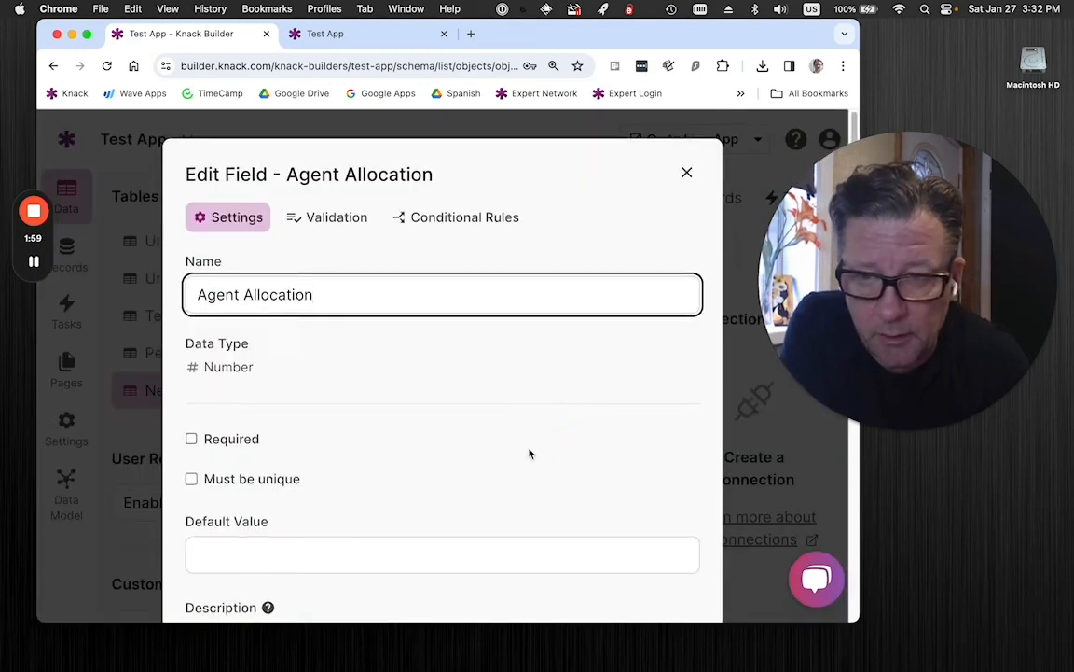
{"action": "scroll", "coordinate": [529, 454], "scroll_direction": "down", "scroll_amount": 5}
{"action": "scroll", "coordinate": [529, 453], "scroll_direction": "down", "scroll_amount": 6}
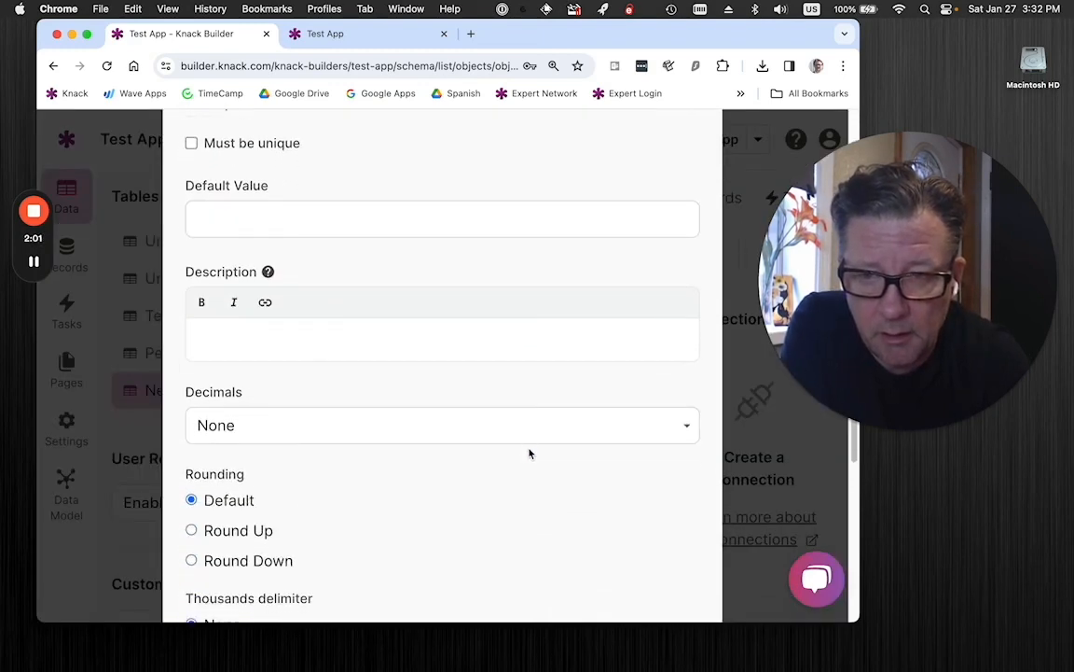
{"action": "scroll", "coordinate": [529, 453], "scroll_direction": "down", "scroll_amount": 5}
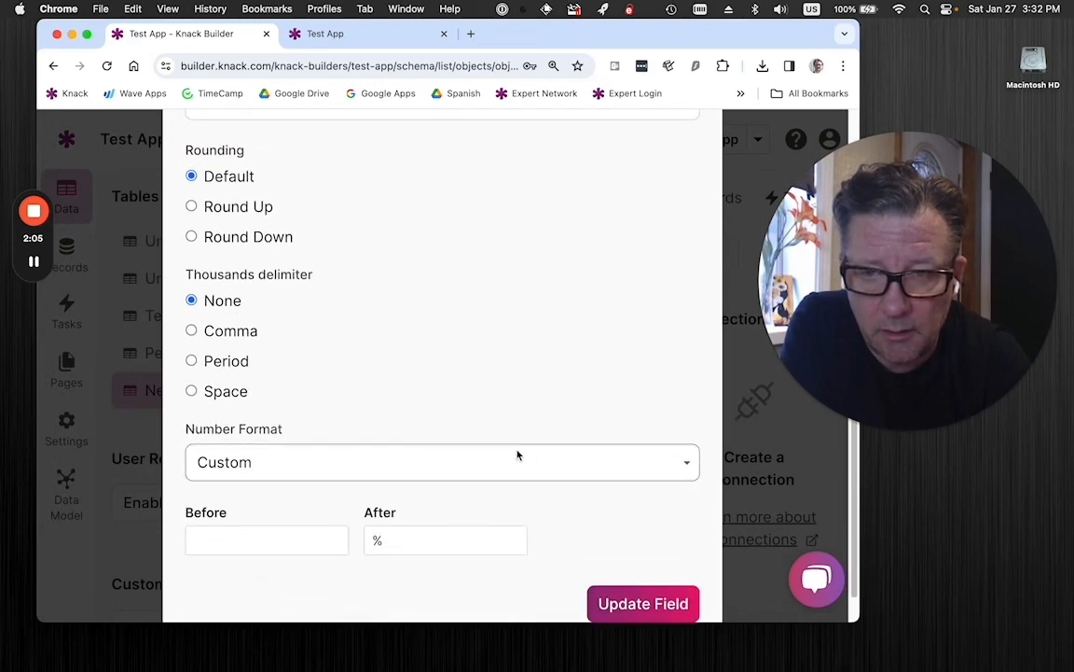
{"action": "left_click", "coordinate": [333, 470]}
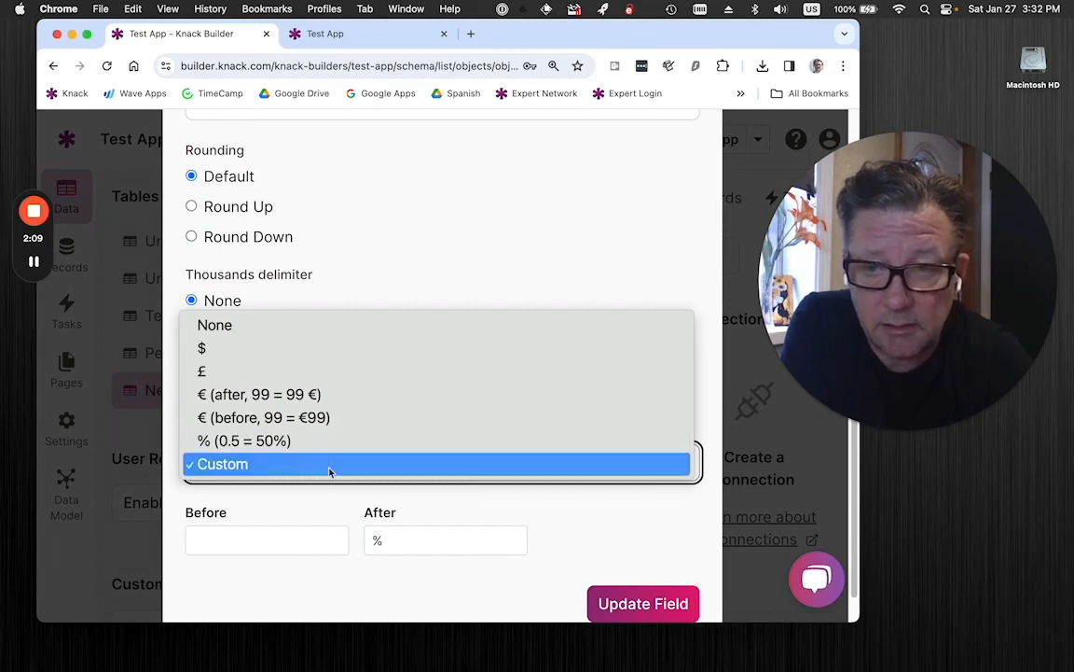
{"action": "left_click", "coordinate": [329, 471]}
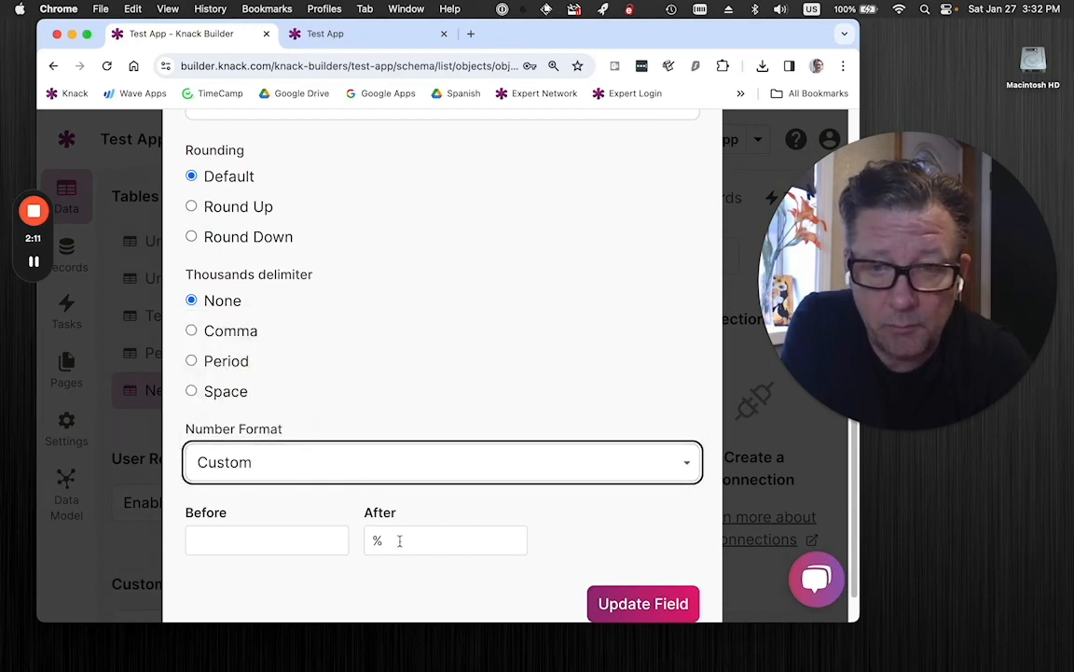
{"action": "left_click", "coordinate": [637, 605]}
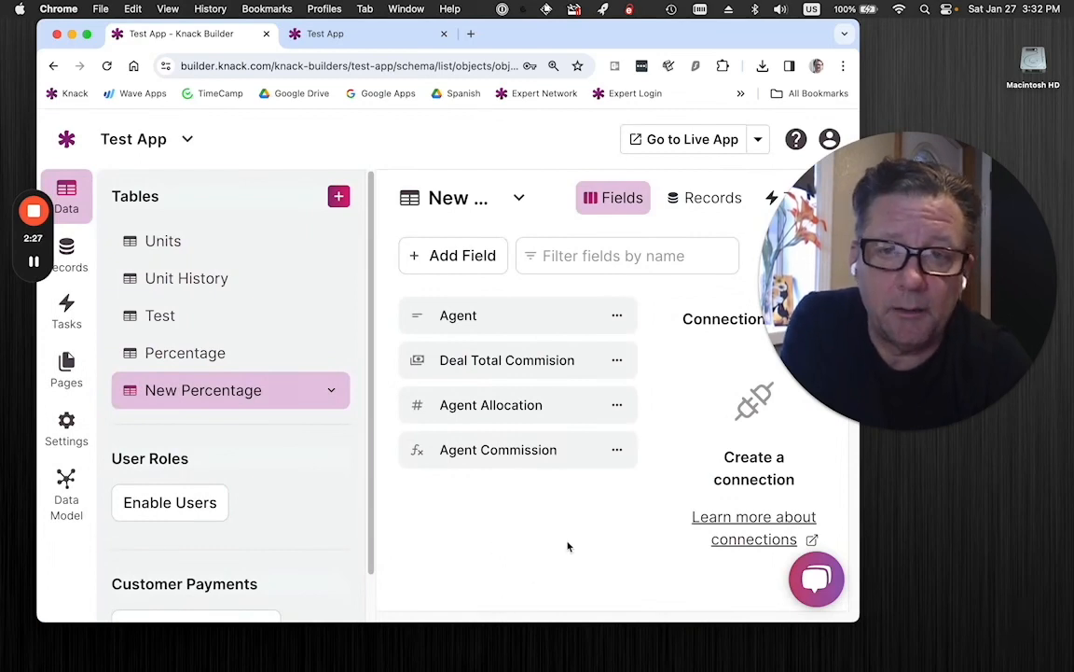
Review the Agent Commission field's equation in the New Percentage table, and close its settings unchanged.
{"action": "left_click", "coordinate": [567, 450]}
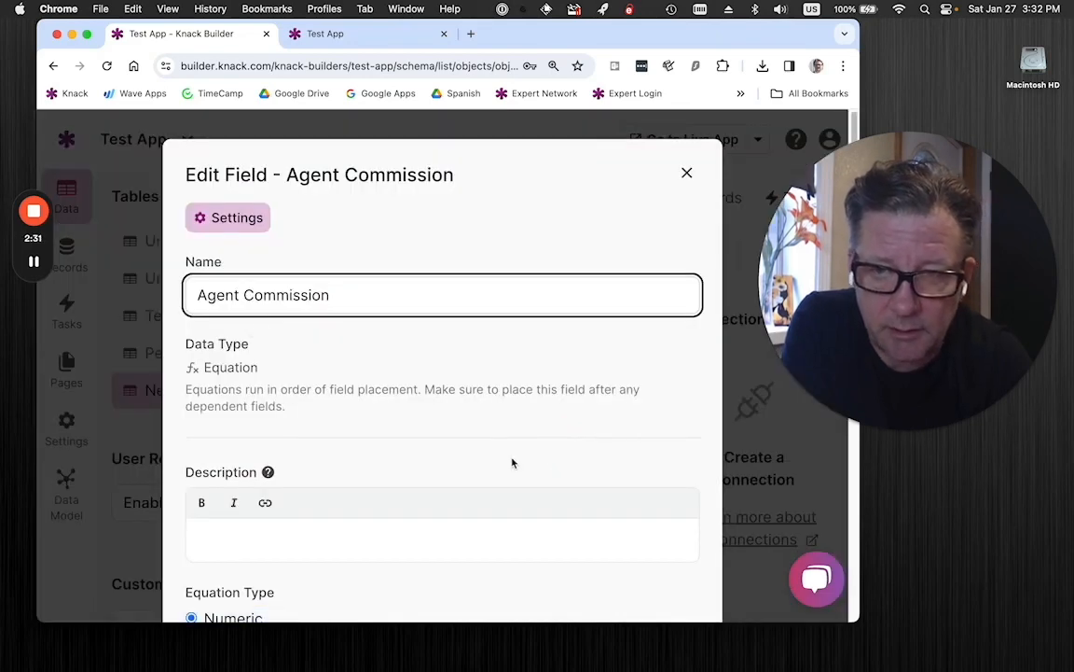
{"action": "scroll", "coordinate": [511, 462], "scroll_direction": "down", "scroll_amount": 5}
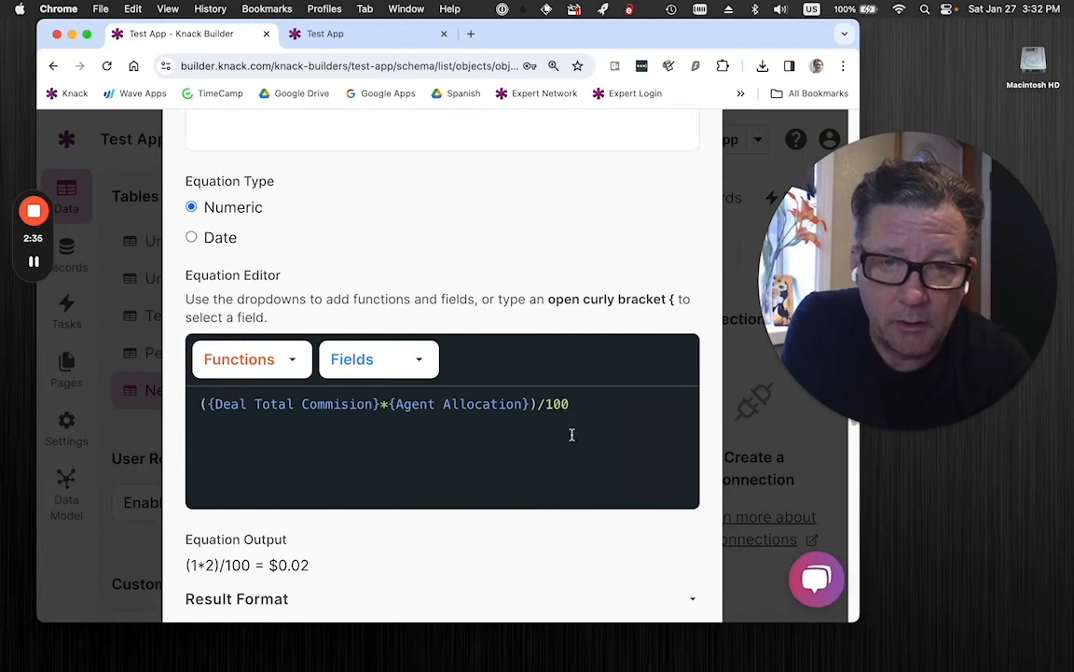
{"action": "scroll", "coordinate": [592, 293], "scroll_direction": "up", "scroll_amount": 1}
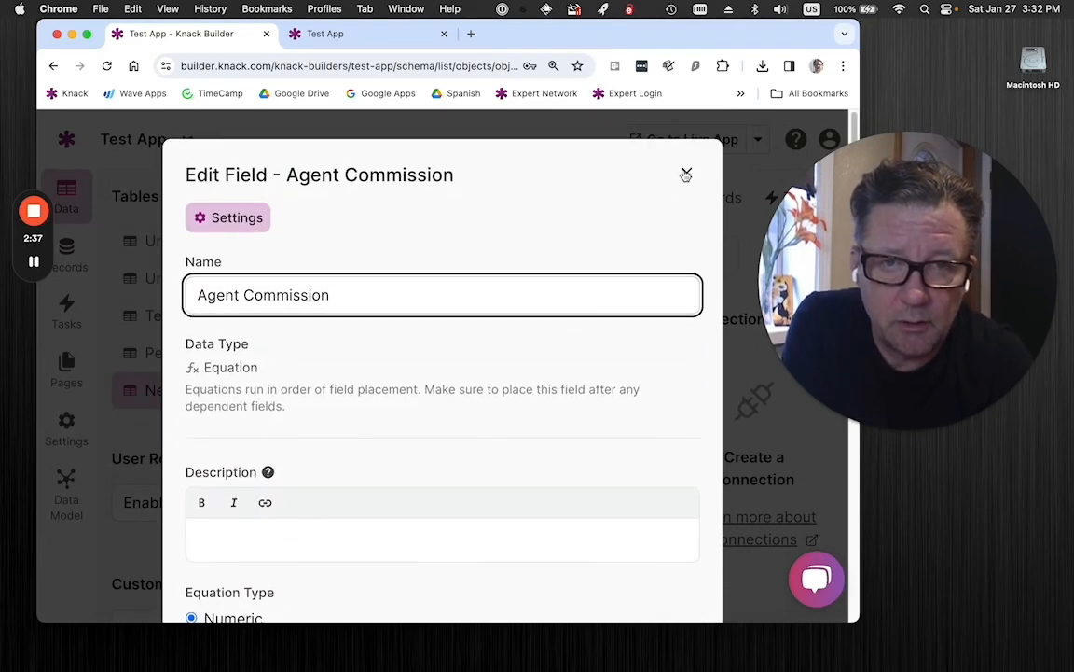
{"action": "left_click", "coordinate": [686, 175]}
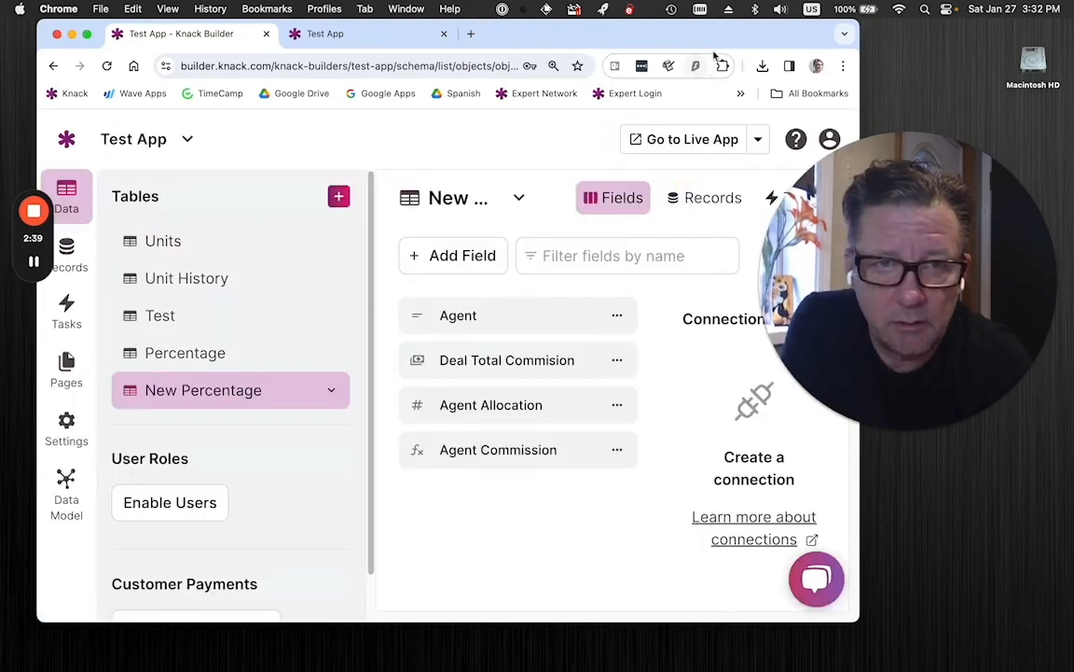
Open the live New Percentage page to inspect the totals of its New Percentages table.
{"action": "left_click", "coordinate": [758, 139]}
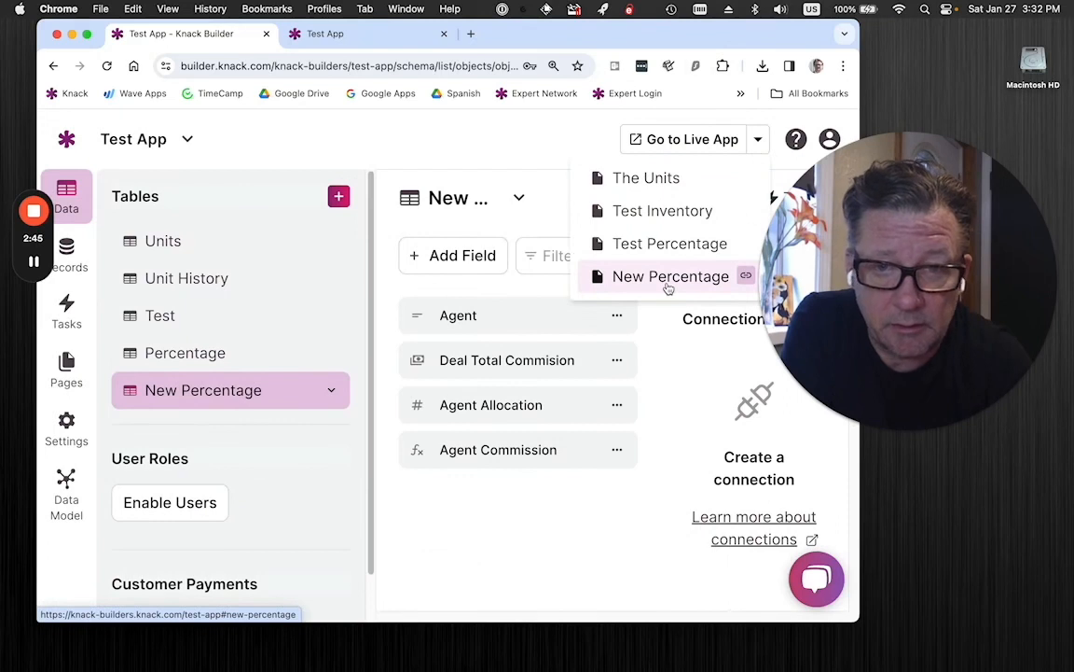
{"action": "left_click", "coordinate": [668, 278]}
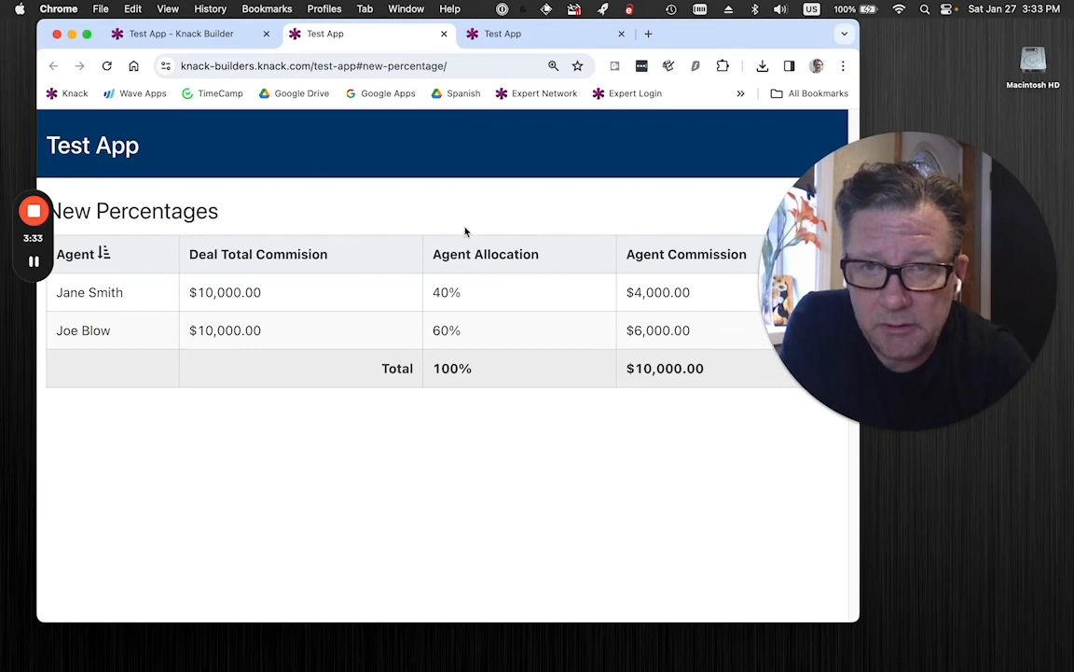
Return to the Knack Builder and view the Percentage table's records in an enlarged browser window.
{"action": "left_click", "coordinate": [221, 39]}
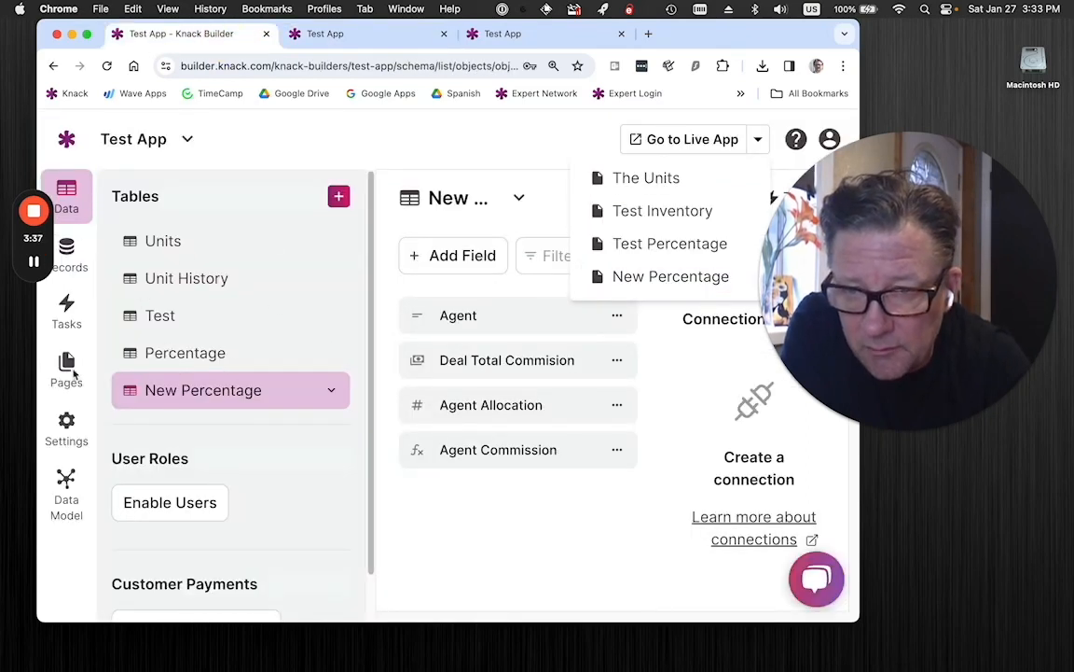
{"action": "left_click", "coordinate": [190, 356]}
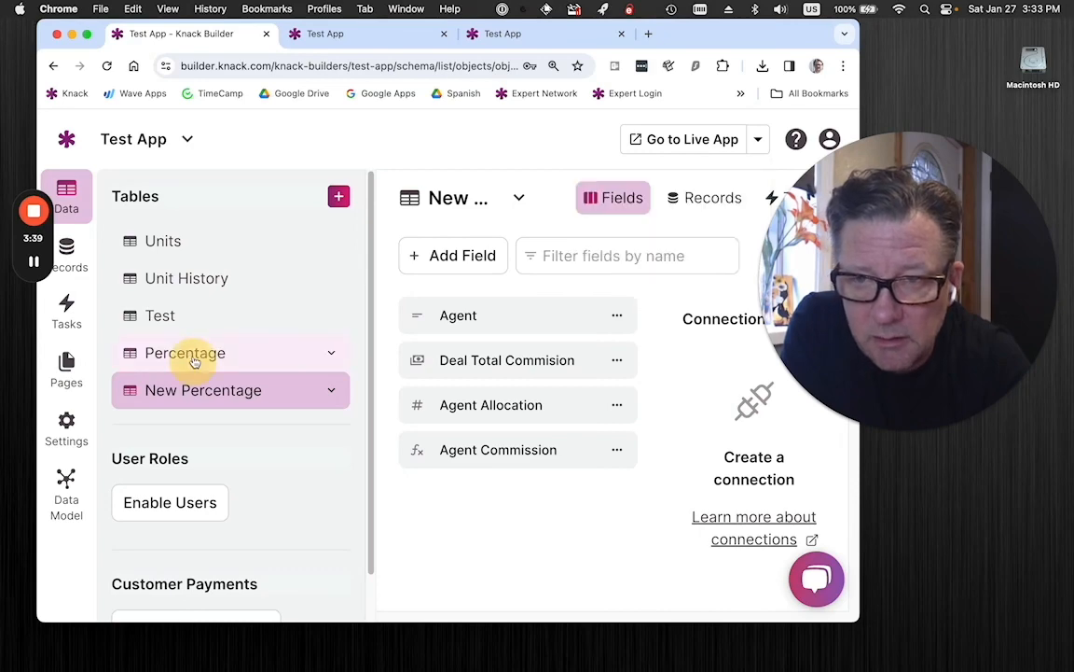
{"action": "left_click", "coordinate": [704, 209]}
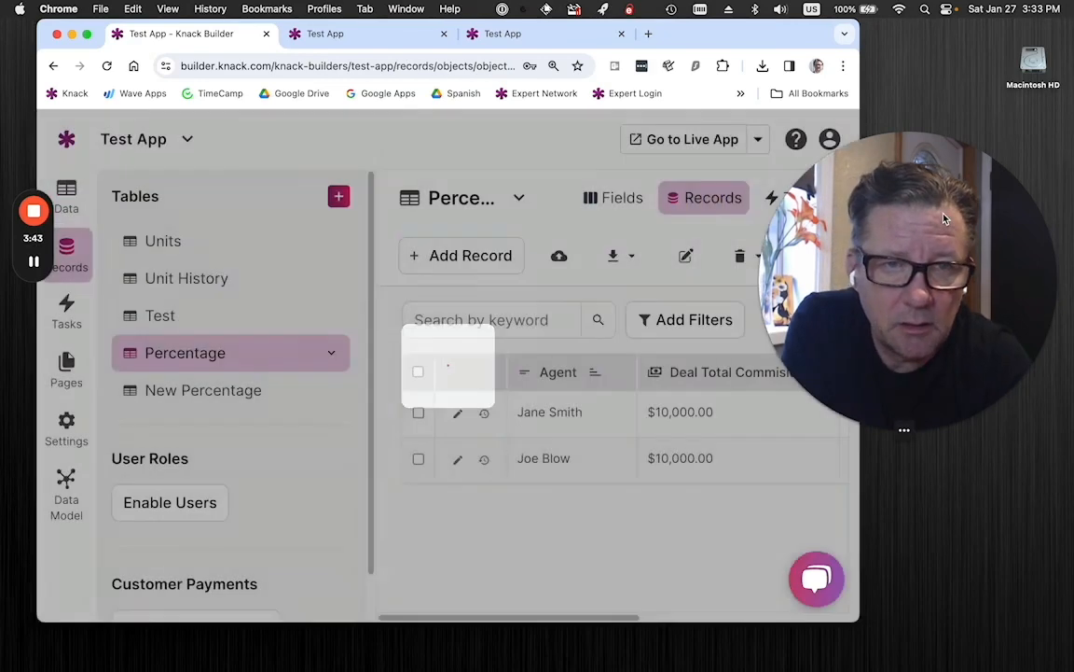
{"action": "left_click_drag", "start_coordinate": [947, 209], "coordinate": [1048, 39]}
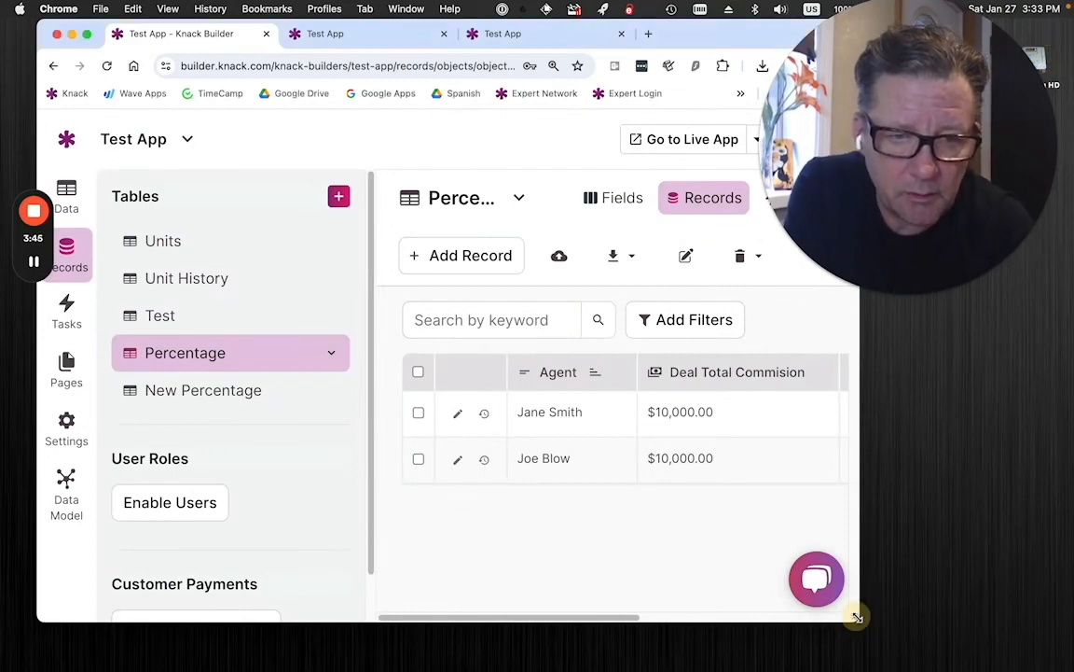
{"action": "left_click_drag", "start_coordinate": [857, 619], "coordinate": [1069, 665]}
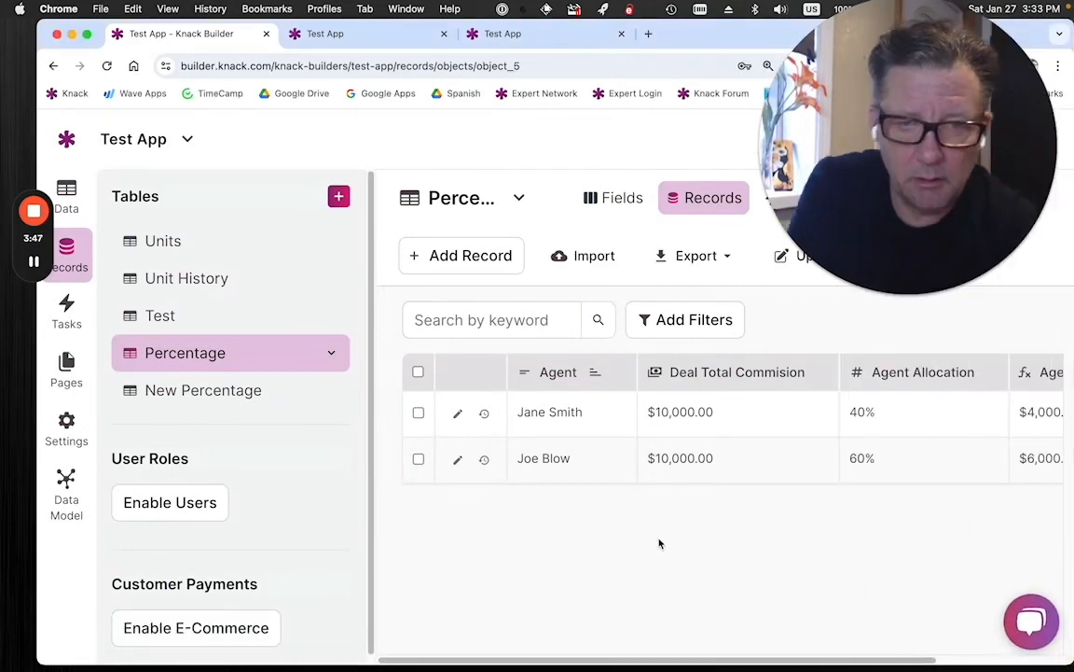
Check the stored Agent Allocation value of the first Percentage record, and cancel the edit.
{"action": "scroll", "coordinate": [656, 543], "scroll_direction": "right", "scroll_amount": 5}
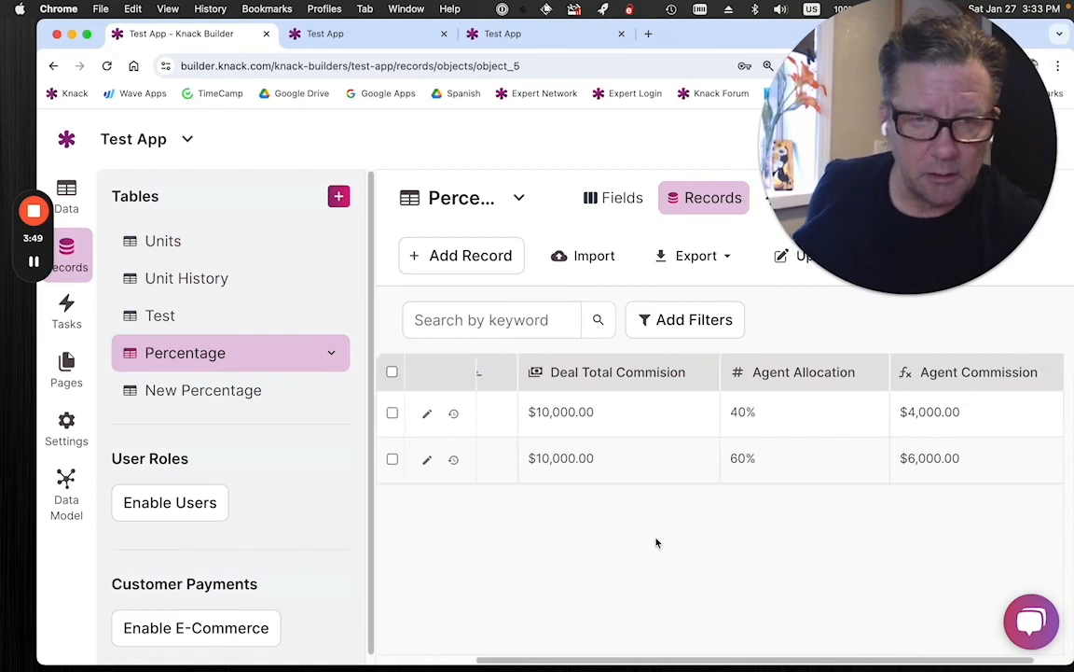
{"action": "left_click", "coordinate": [777, 424]}
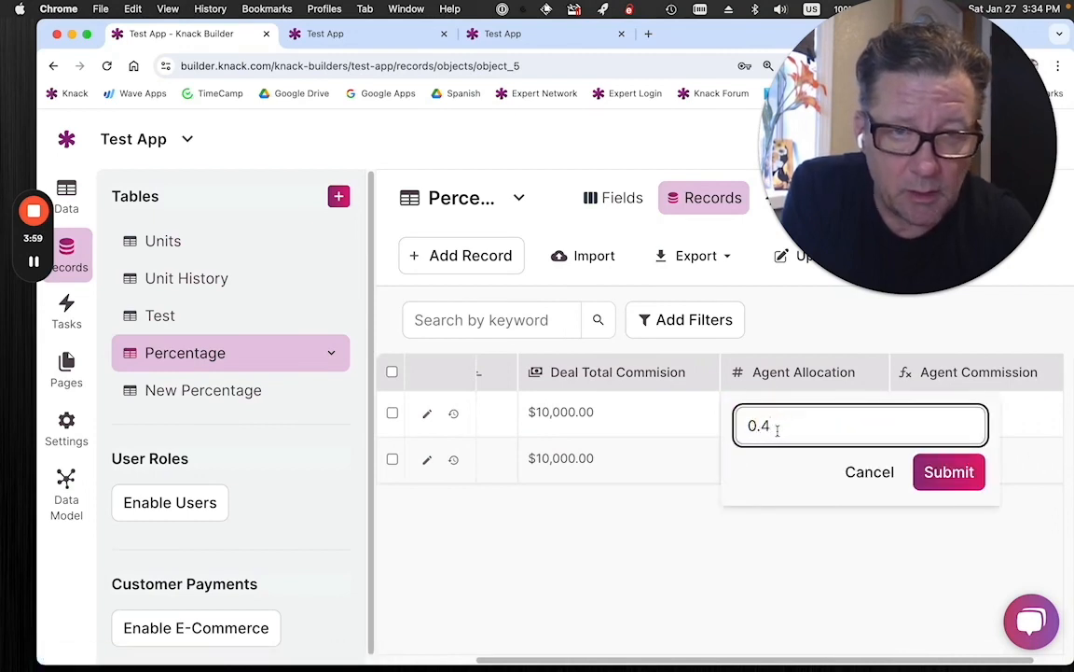
{"action": "left_click", "coordinate": [858, 471]}
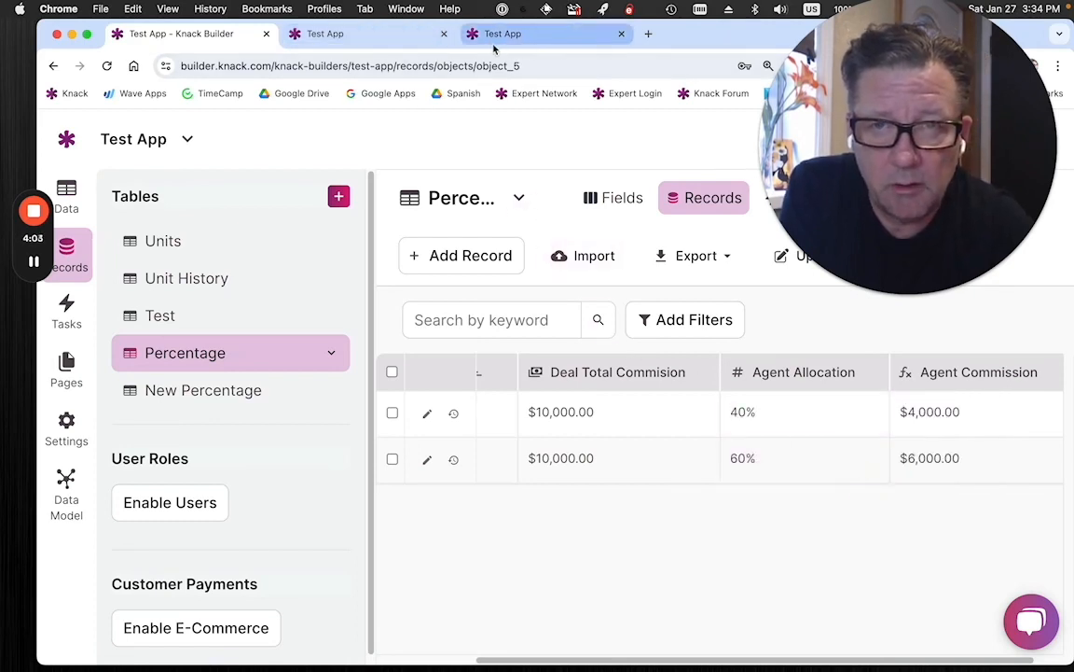
Close both live Test App pages and open the live Test Percentage page from the Knack Builder.
{"action": "left_click", "coordinate": [449, 38]}
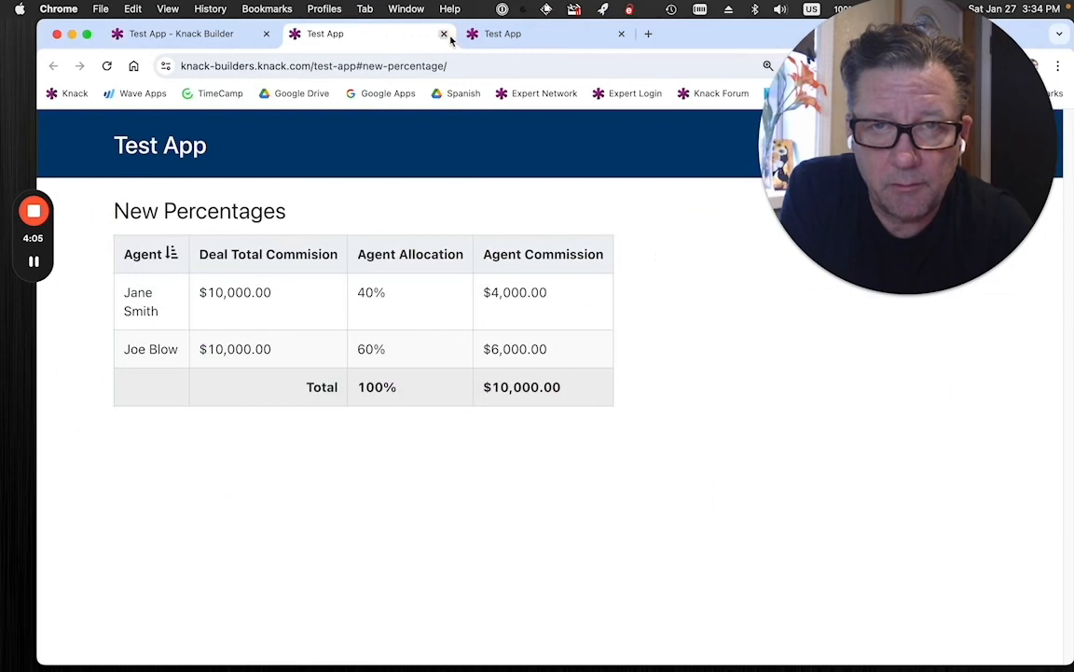
{"action": "left_click", "coordinate": [443, 34]}
{"action": "left_click", "coordinate": [444, 35]}
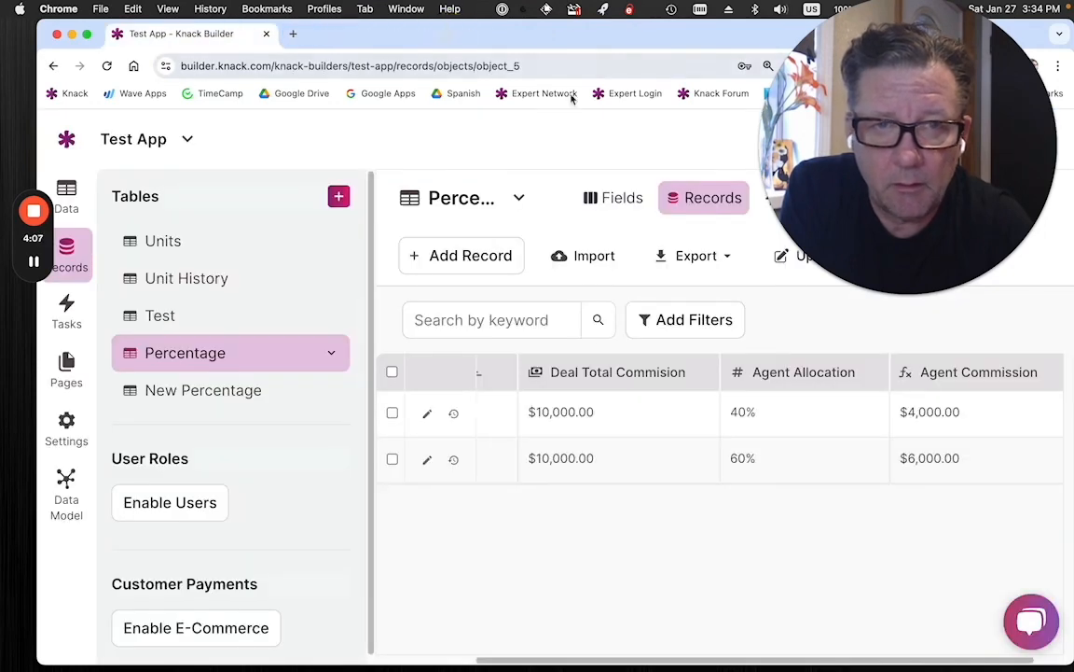
{"action": "left_click_drag", "start_coordinate": [891, 112], "coordinate": [944, 376]}
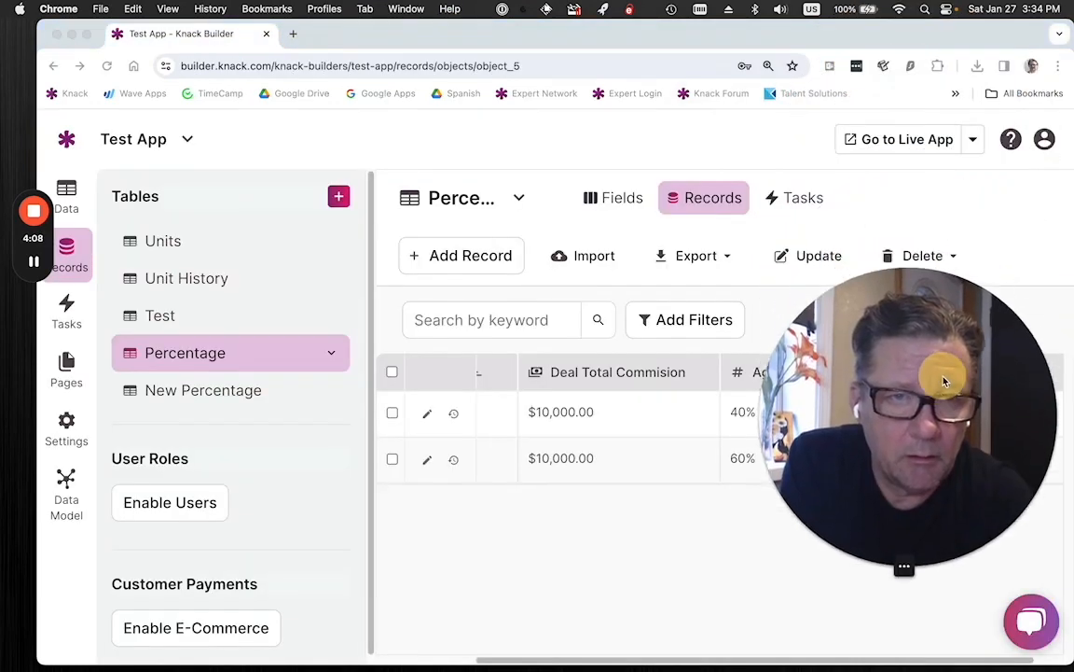
{"action": "left_click", "coordinate": [975, 140]}
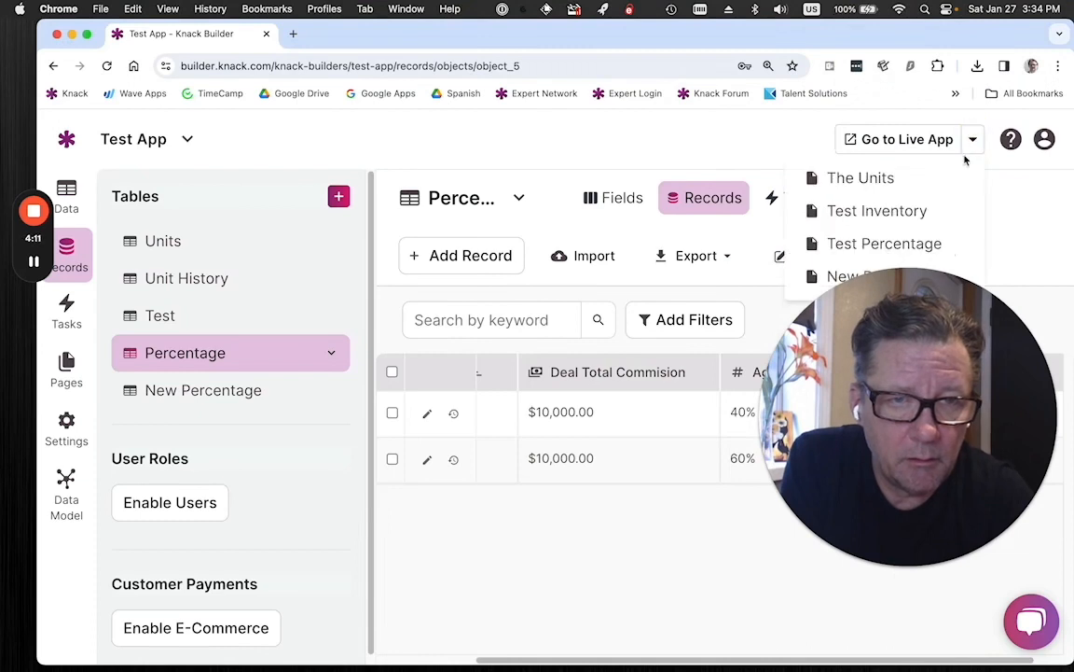
{"action": "left_click", "coordinate": [884, 244]}
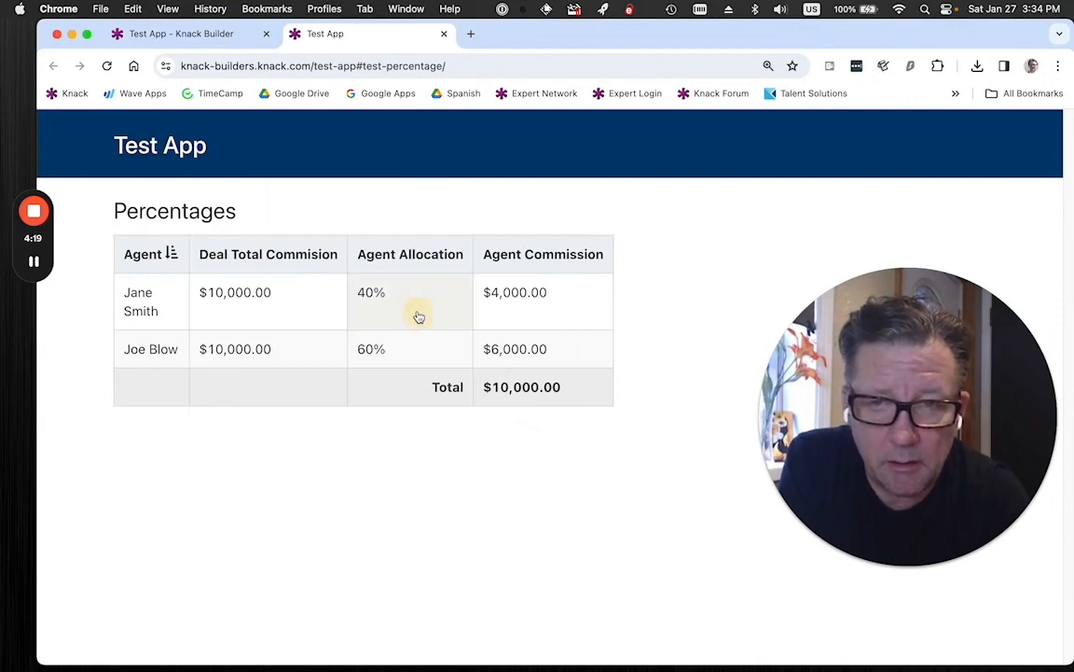
Inspect the inline edit values of both agents' Agent Allocation in the live Percentages table, closing each editor without submitting.
{"action": "left_click", "coordinate": [420, 314]}
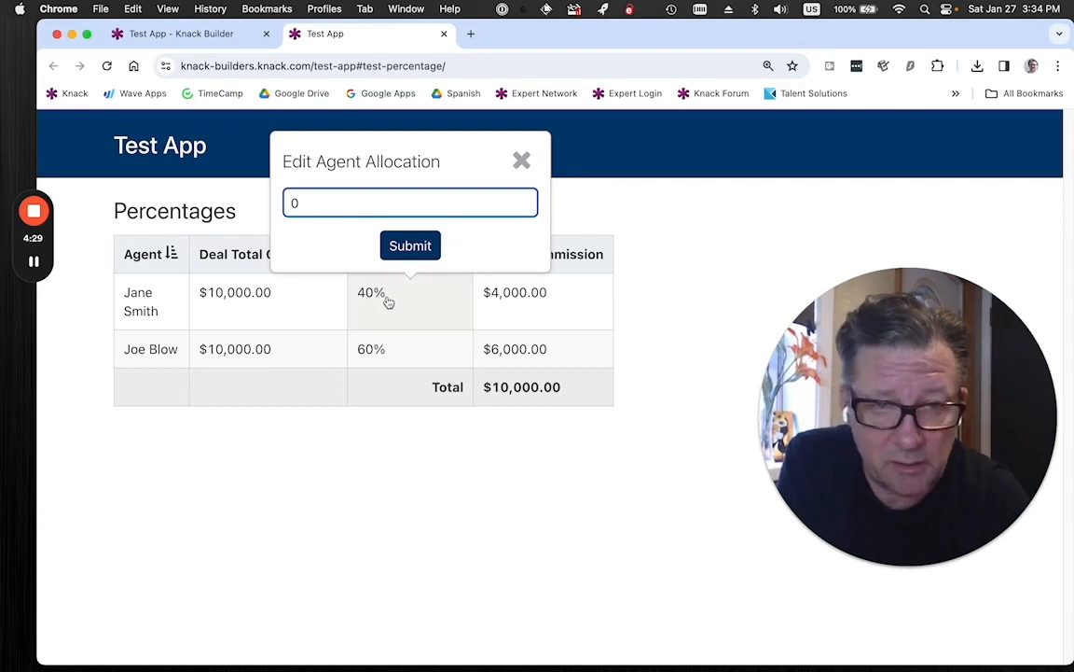
{"action": "left_click", "coordinate": [397, 347]}
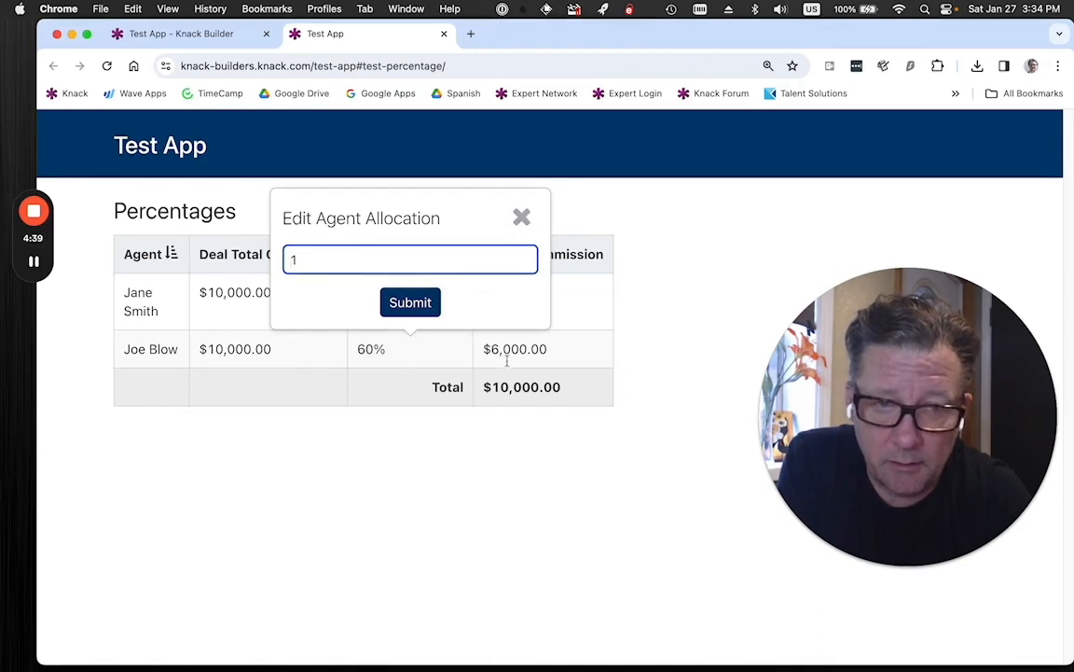
{"action": "left_click", "coordinate": [523, 219]}
{"action": "left_click", "coordinate": [392, 295]}
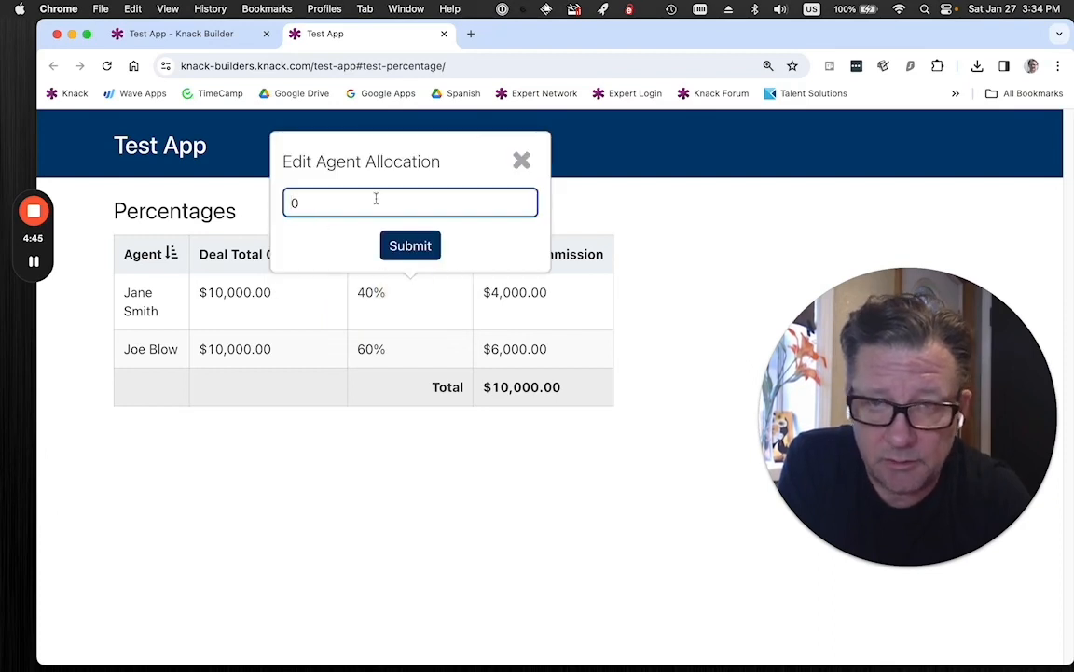
{"action": "left_click", "coordinate": [523, 160]}
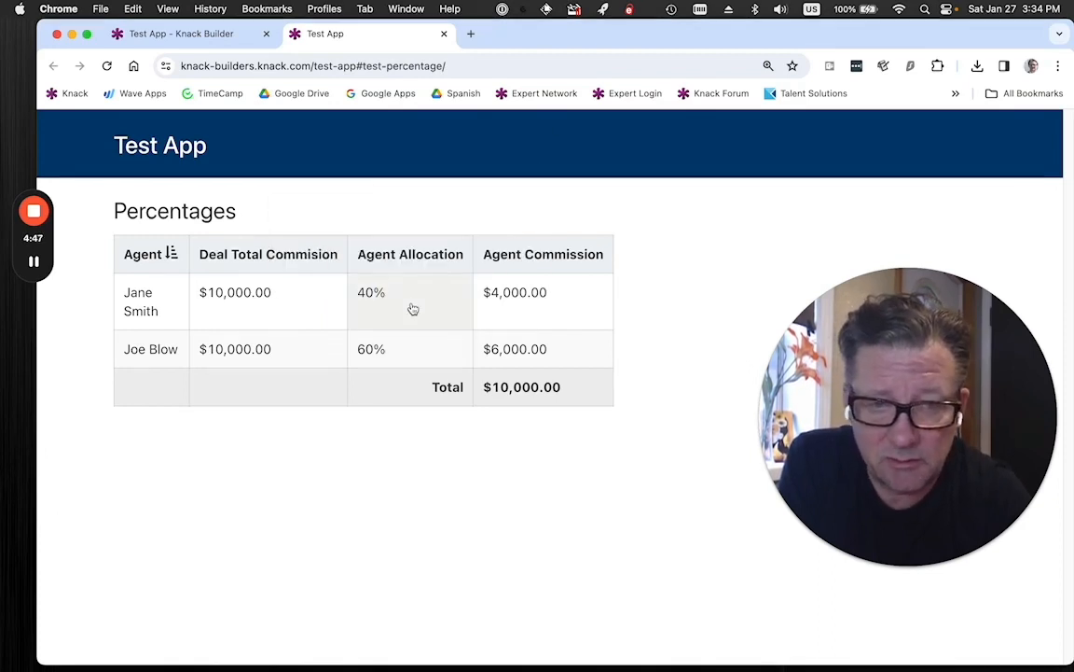